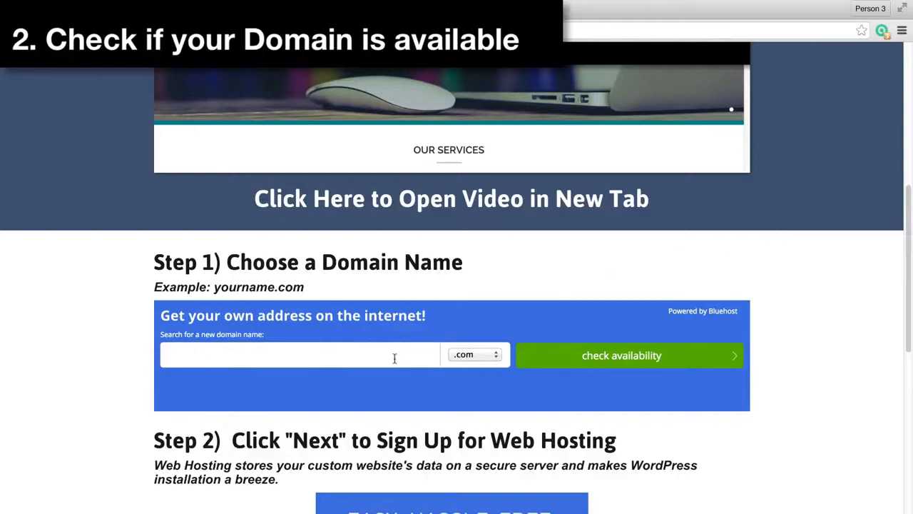
Check whether the domain how2makeawpwebsite with the .com extension is available
left_click(396, 356)
type("how2makeawpwebsite")
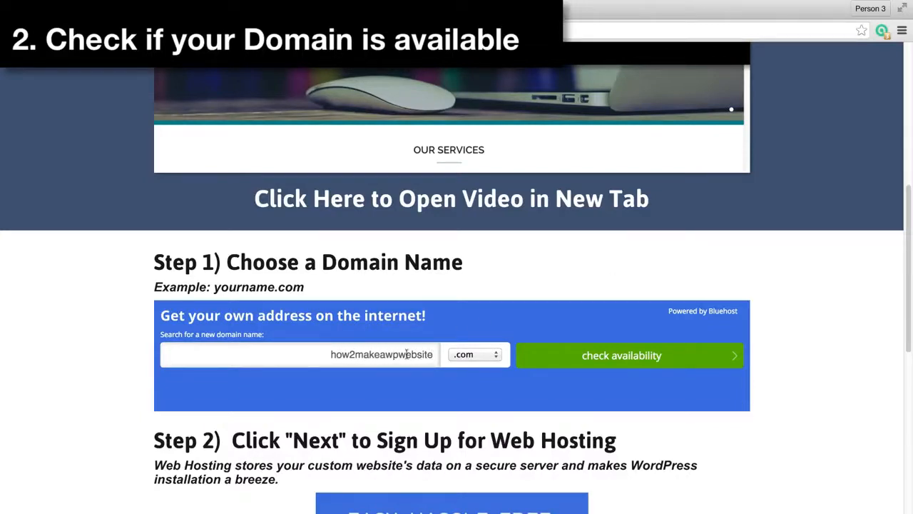
left_click(632, 367)
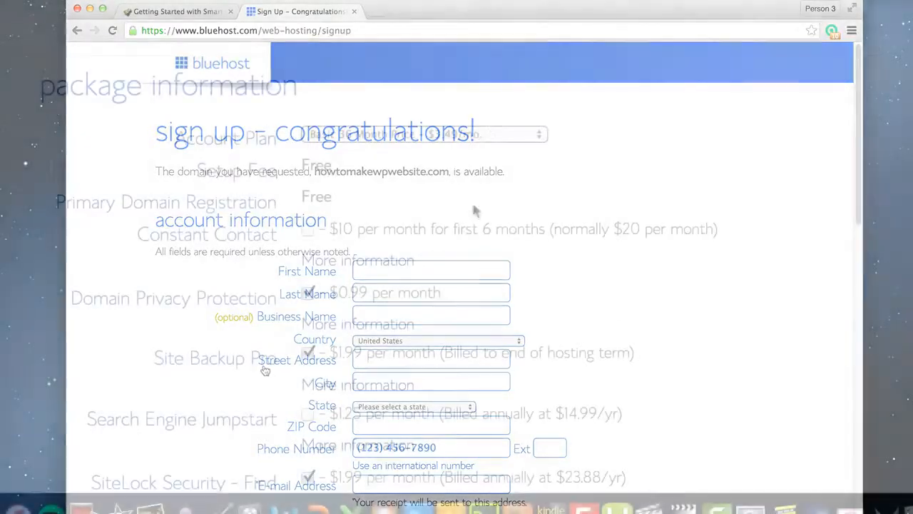
Set the hosting account plan to Basic 12 Month Price - $4.95/mo
left_click(490, 133)
left_click(387, 98)
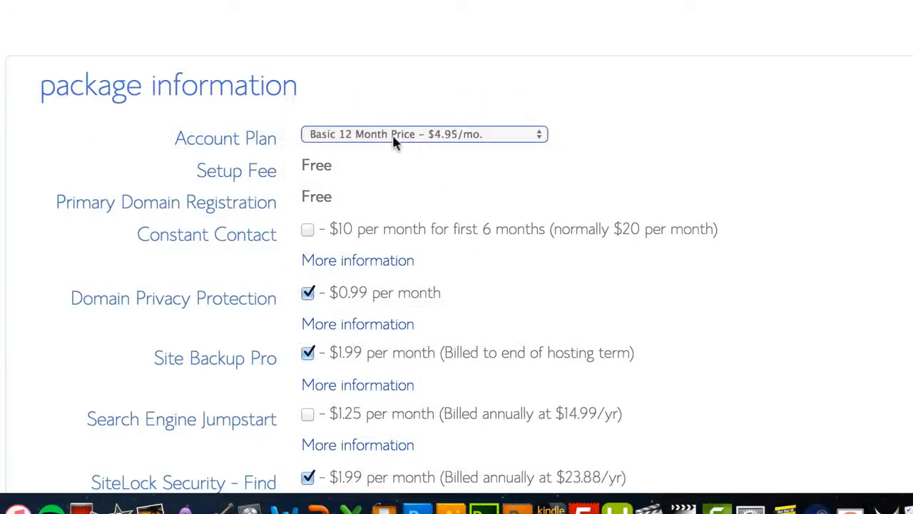
scroll(350, 229, "down", 2)
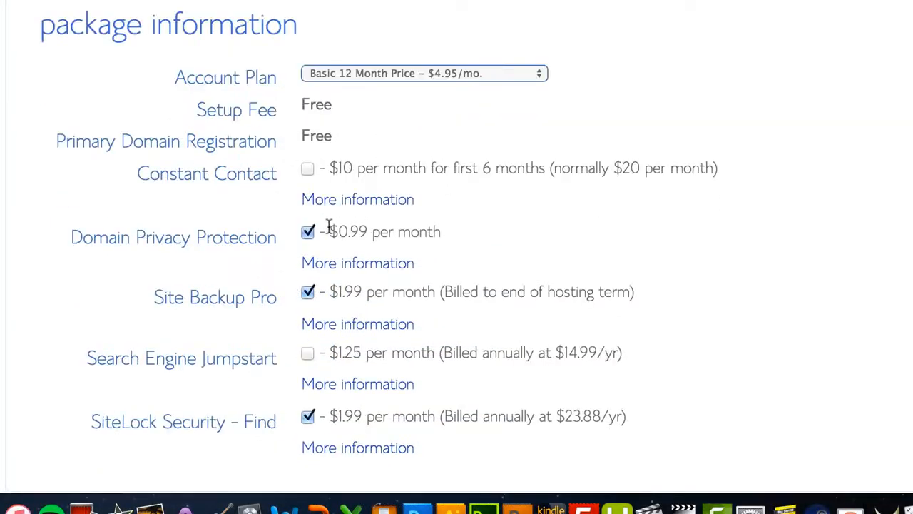
Read the additional information about Domain Privacy Protection, including the comparison of whois records with and without Bluehost privacy
left_click(314, 265)
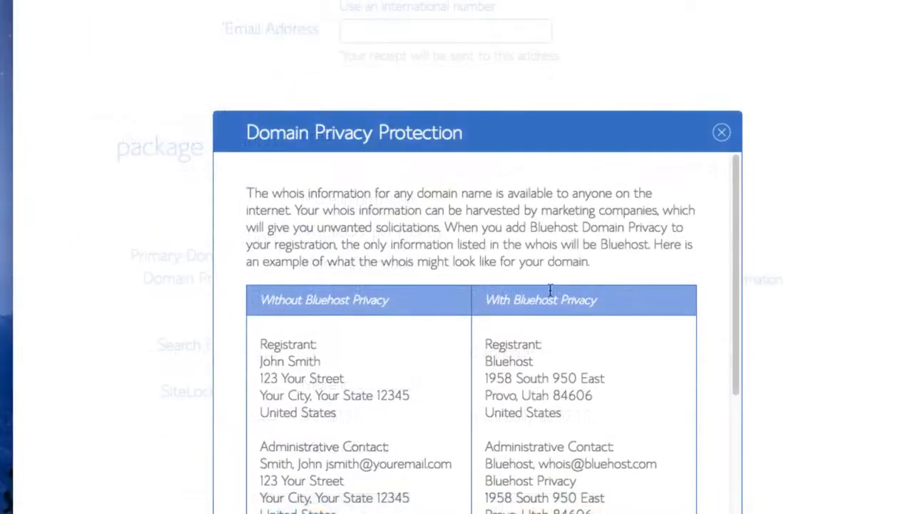
scroll(383, 329, "down", 2)
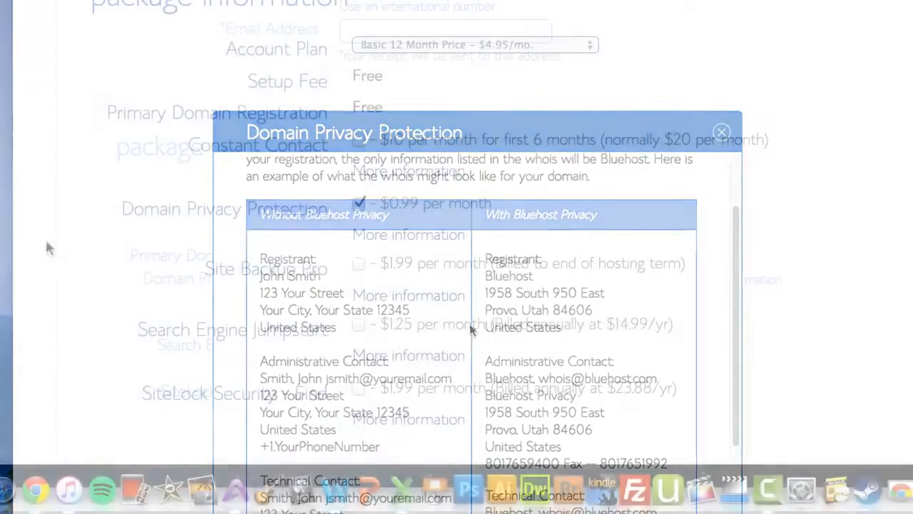
scroll(44, 238, "down", 5)
scroll(69, 241, "down", 2)
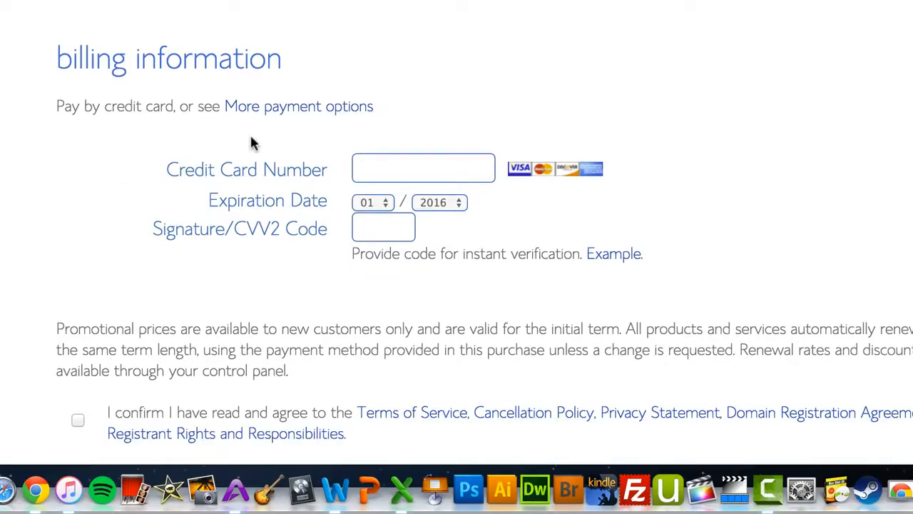
Choose PayPal as the payment method, agree to the terms of service and submit the hosting order
left_click(285, 108)
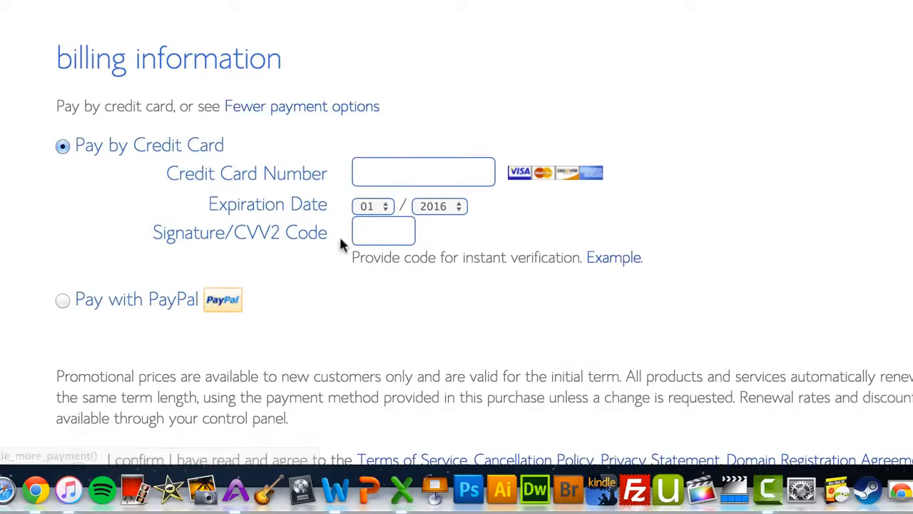
left_click(69, 300)
scroll(378, 292, "down", 5)
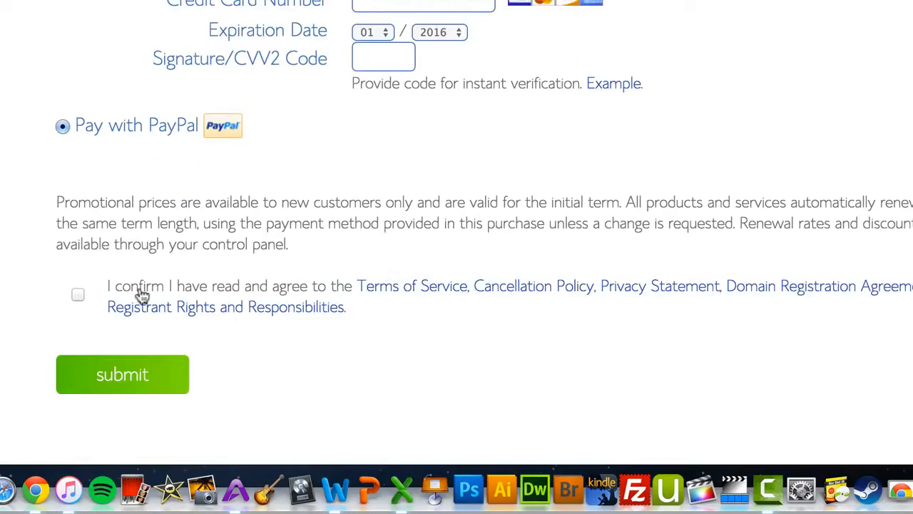
left_click(77, 295)
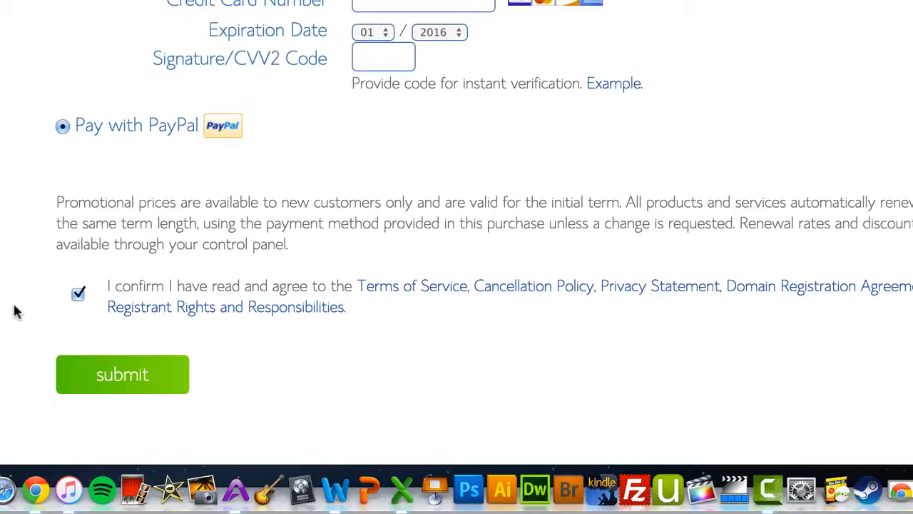
left_click(95, 370)
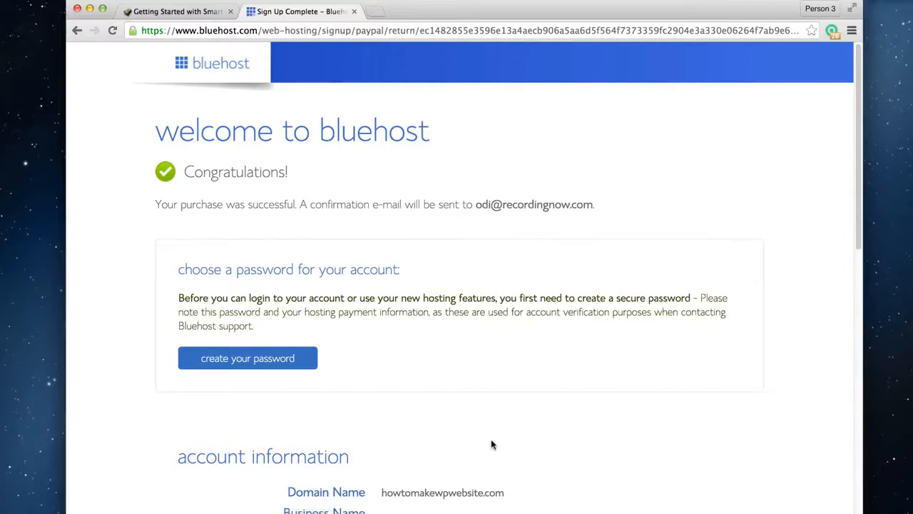
Create the hosting account password and log in to the hosting account with howtomakewpwebsite.com and that password
left_click(279, 360)
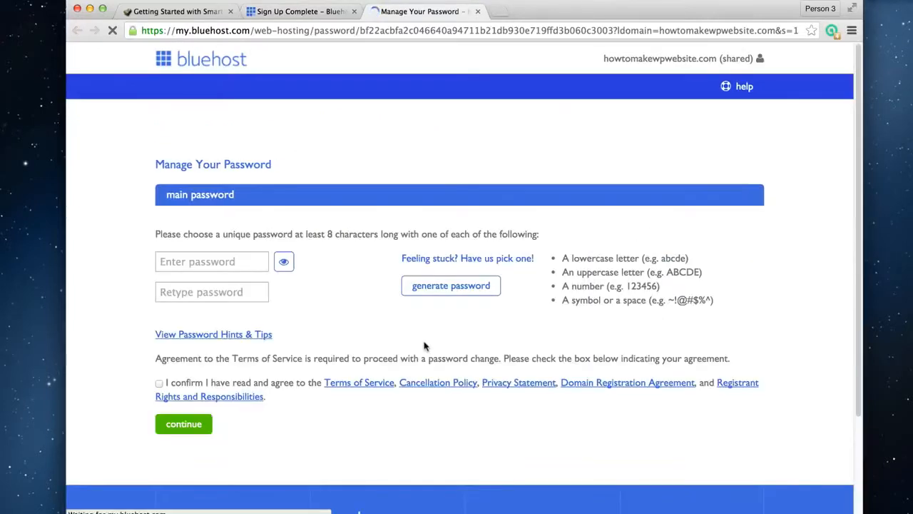
left_click(231, 261)
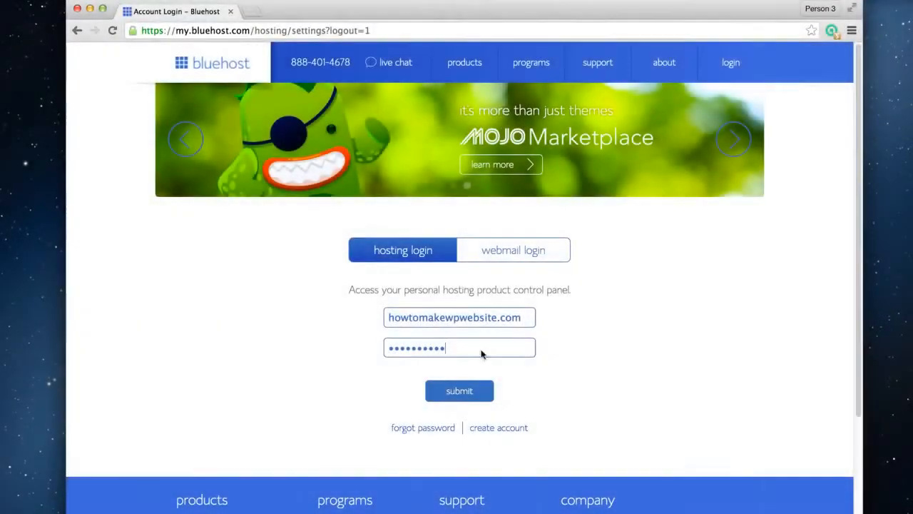
left_click(464, 397)
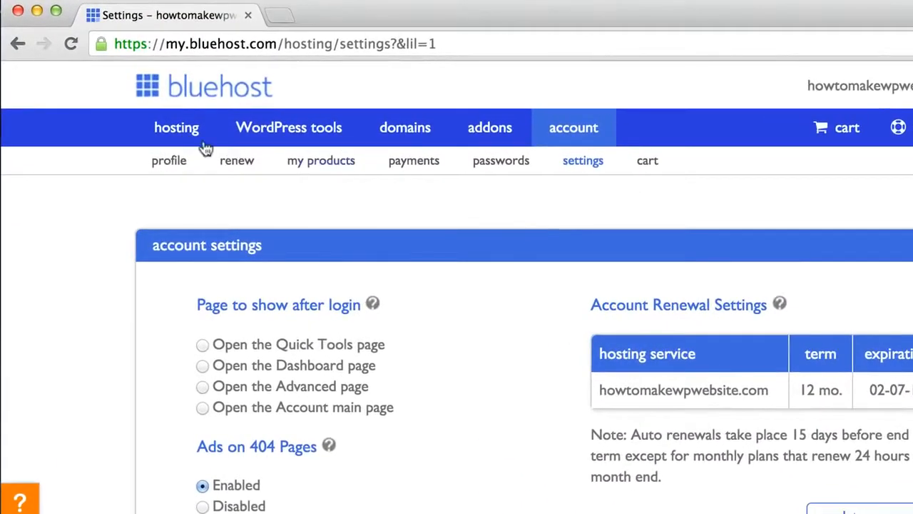
Go to the hosting home page and open Install WordPress from the website tools
left_click(187, 134)
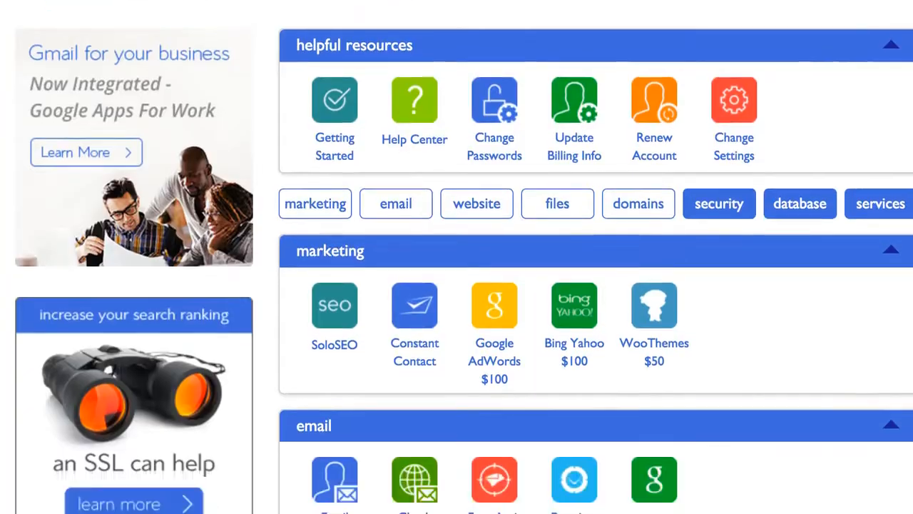
scroll(457, 257, "down", 3)
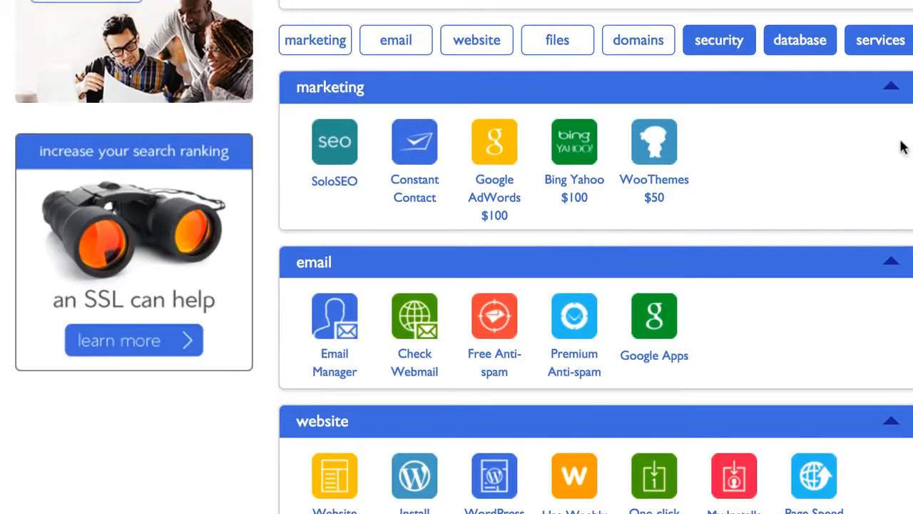
scroll(801, 206, "down", 2)
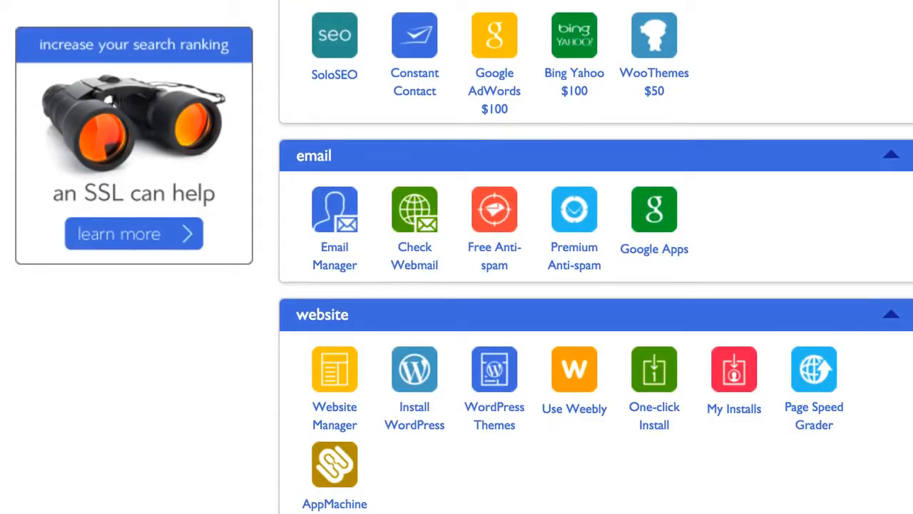
scroll(457, 257, "down", 1)
scroll(457, 257, "down", 2)
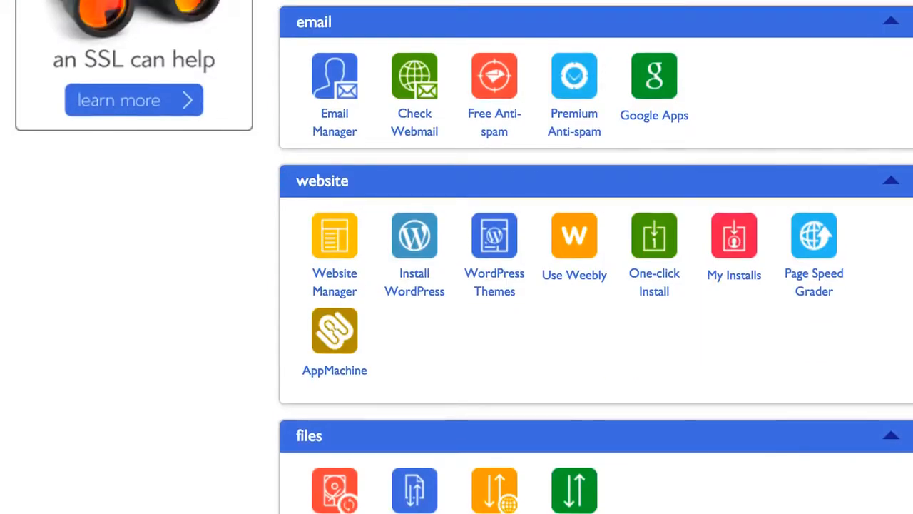
scroll(457, 257, "down", 1)
left_click(410, 283)
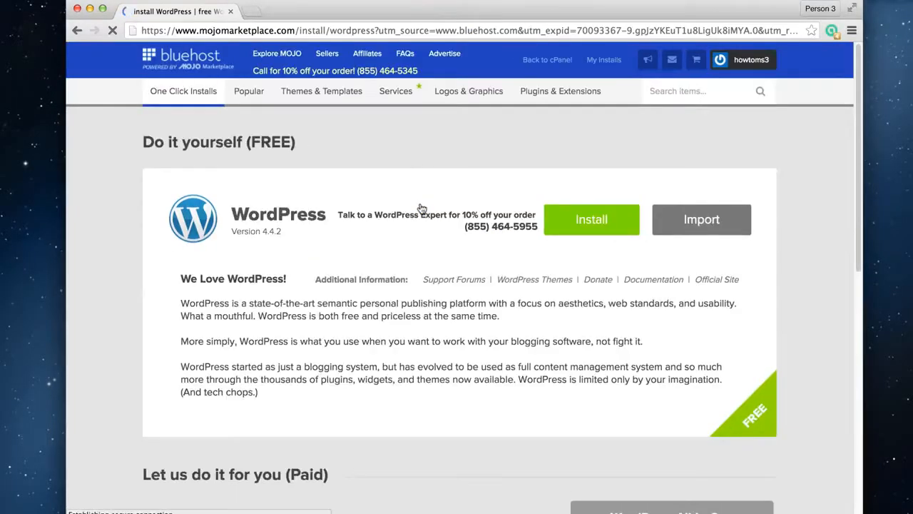
left_click(596, 221)
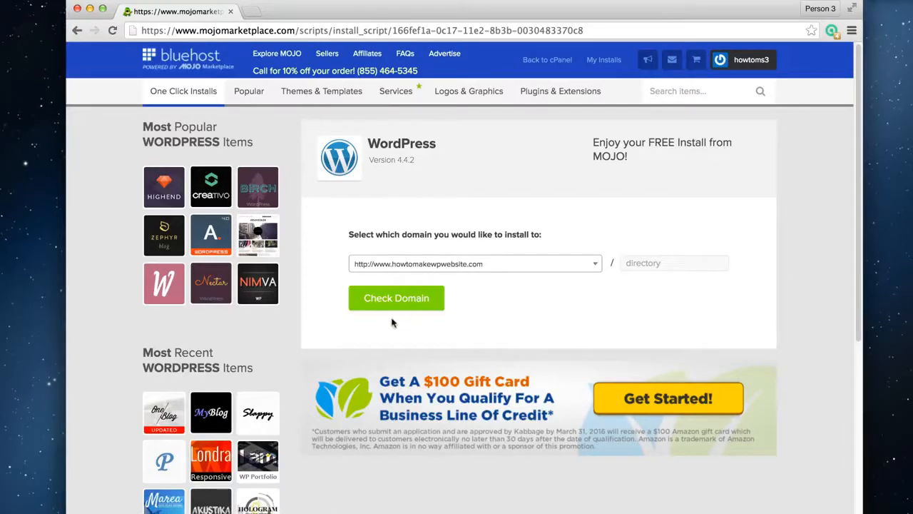
left_click(399, 300)
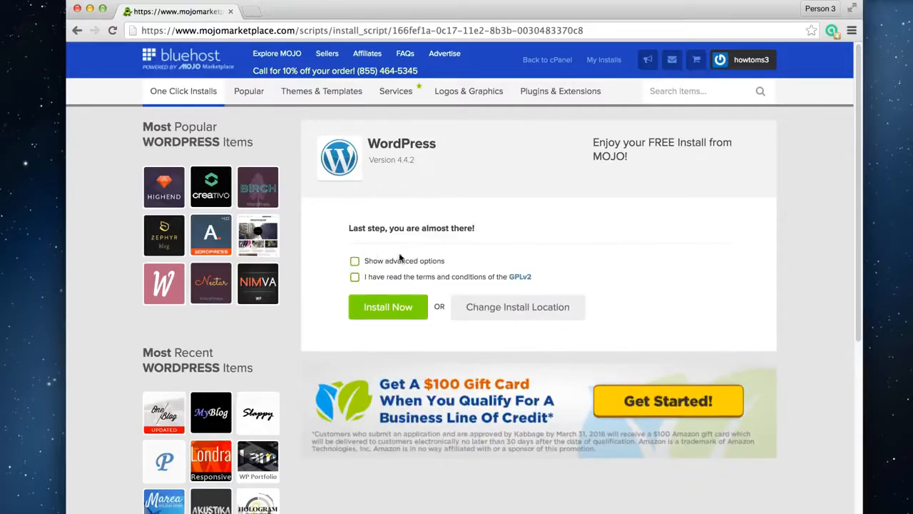
left_click(355, 262)
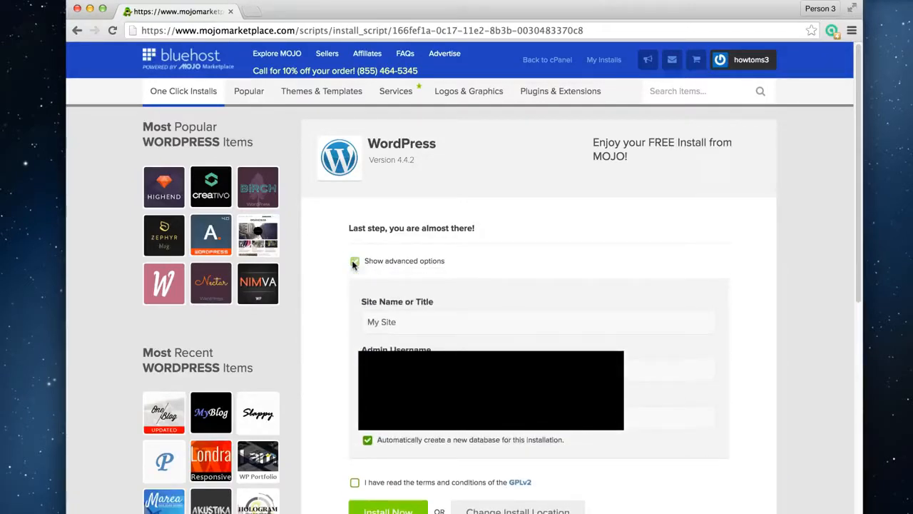
scroll(347, 349, "down", 1)
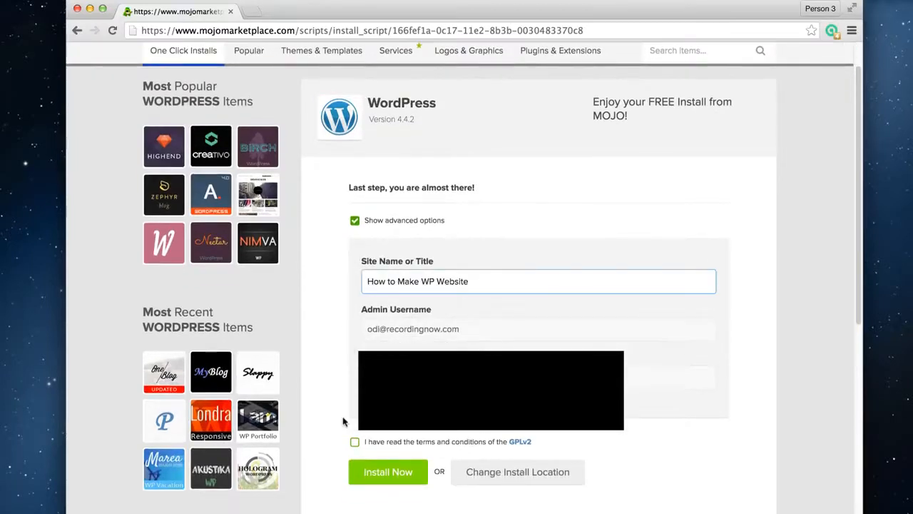
left_click(355, 441)
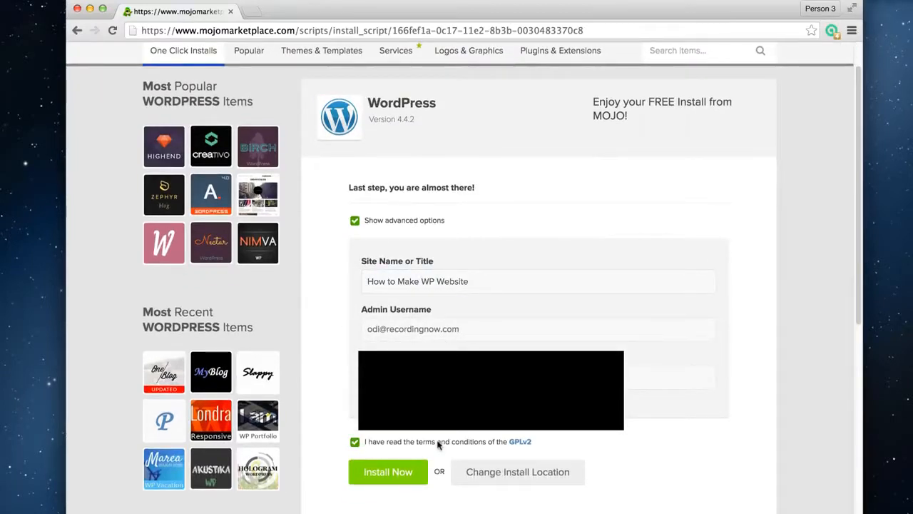
left_click(414, 473)
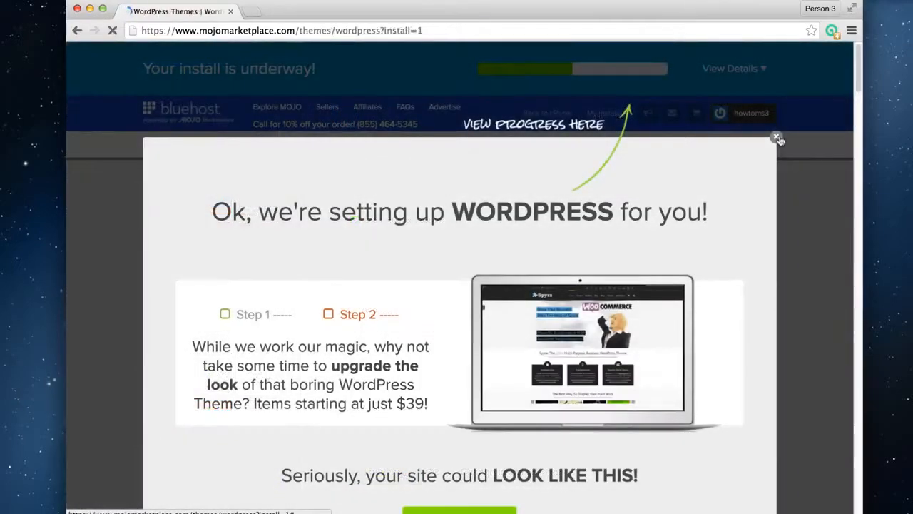
Dismiss the theme upgrade offer and watch the progress of the WordPress installation
left_click(777, 137)
mouse_move(541, 159)
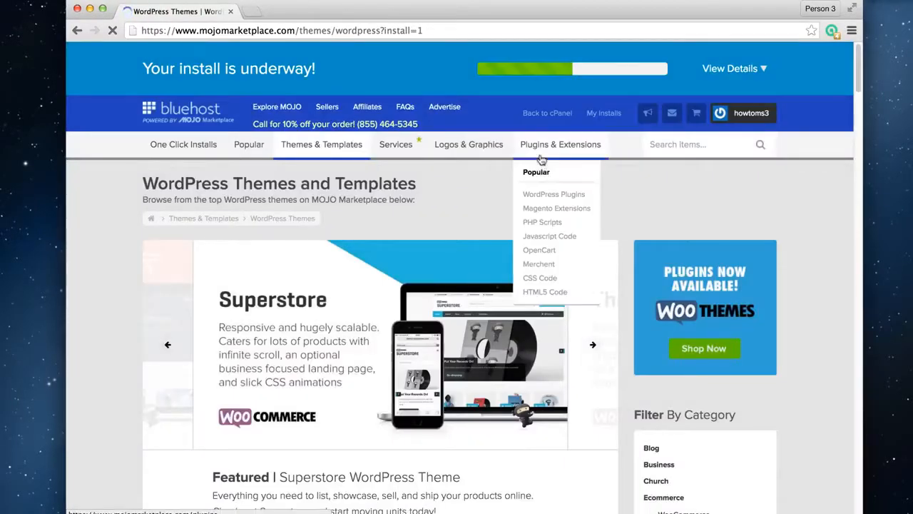
left_click_drag(142, 68, 336, 64)
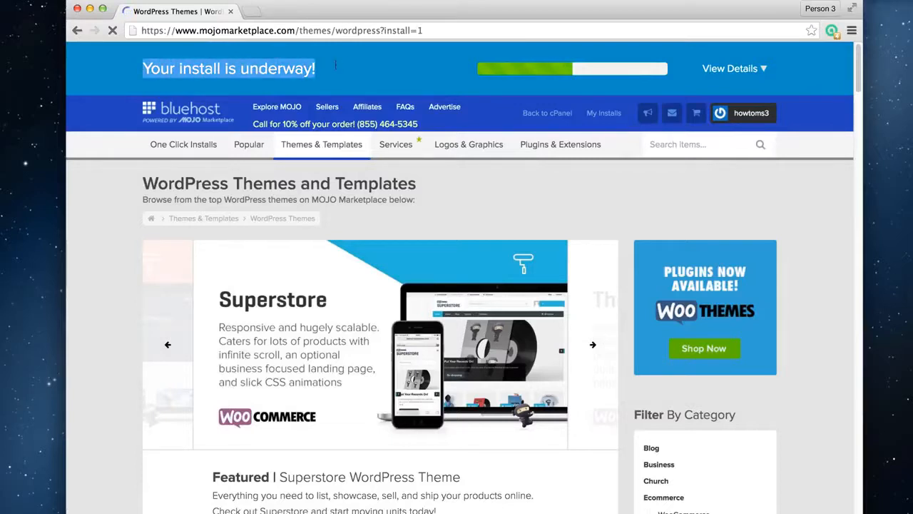
left_click(609, 188)
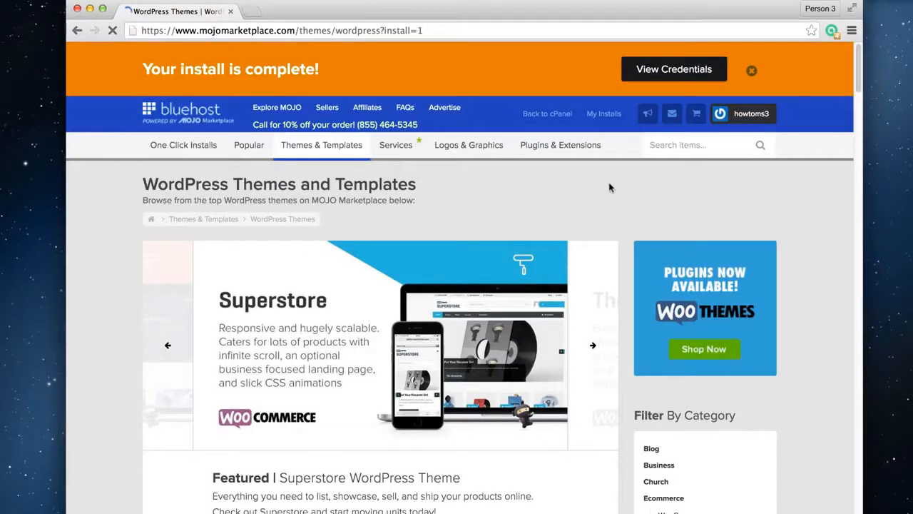
Open the installation credentials of the new WordPress site from the notification center
left_click(659, 70)
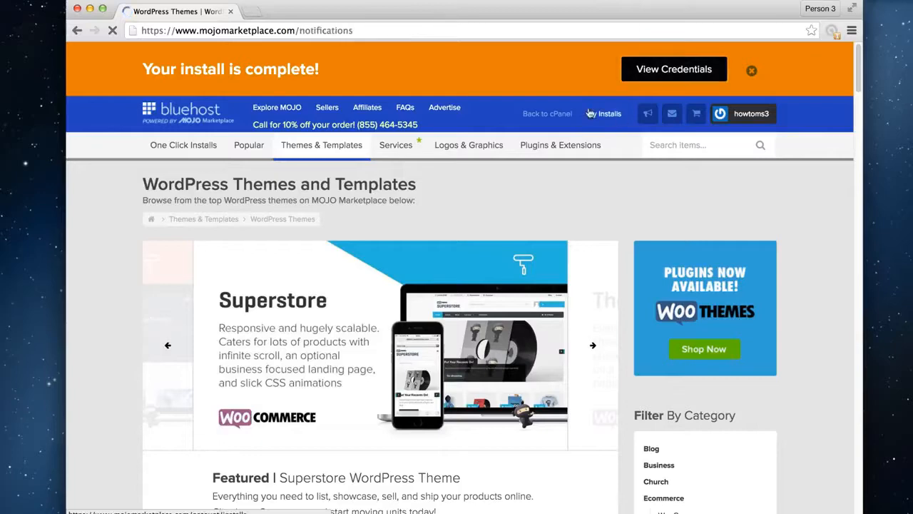
scroll(431, 358, "down", 1)
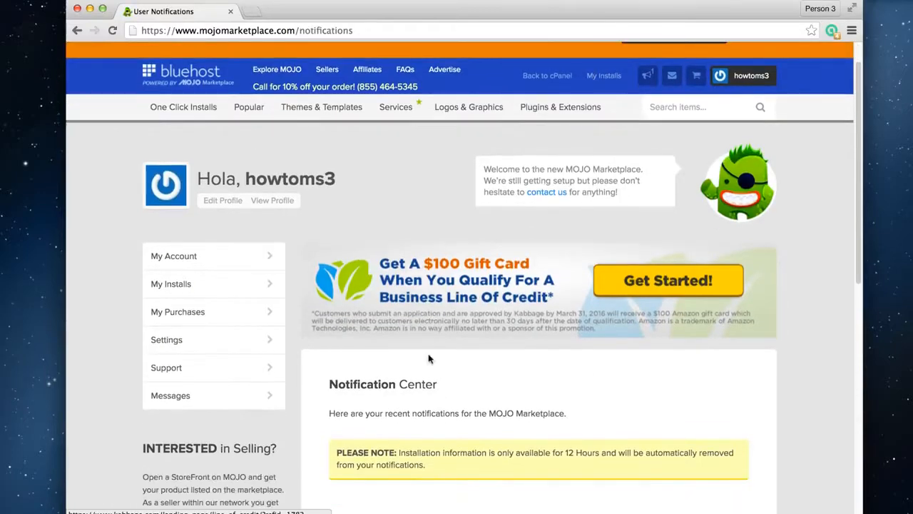
scroll(663, 363, "down", 4)
left_click(722, 426)
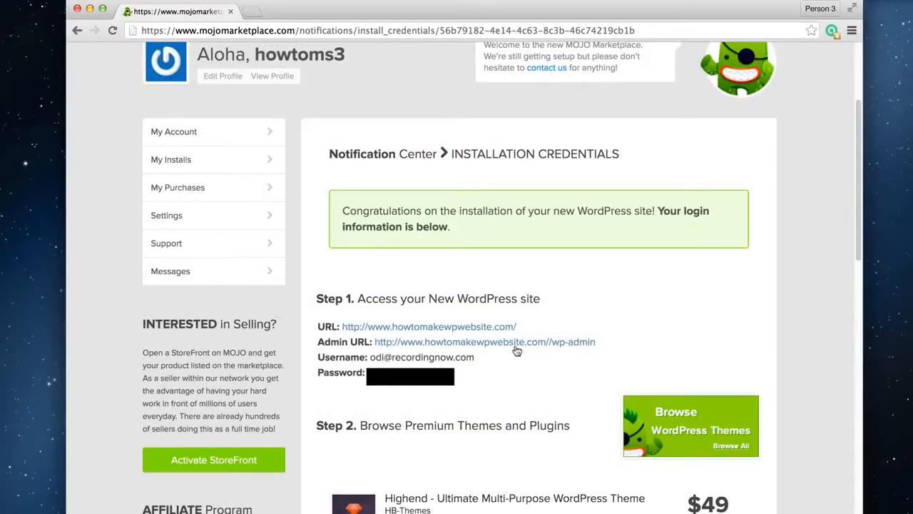
Open the new site's admin login in a new tab, log in with the admin username and password, and dismiss the browser's save-password offer
right_click(472, 327)
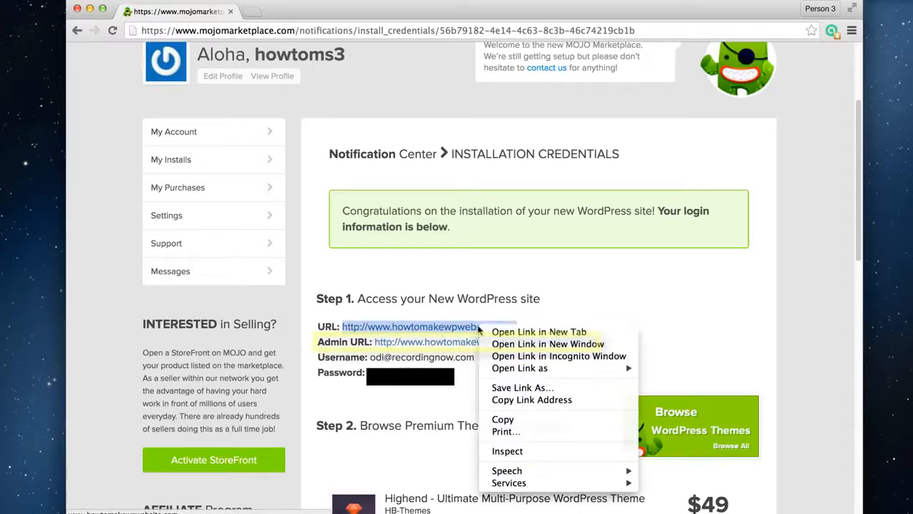
left_click(539, 333)
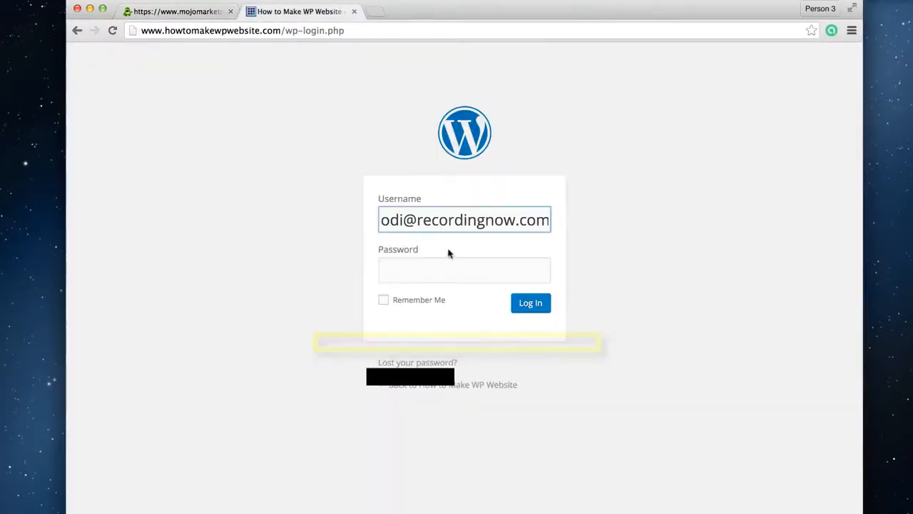
left_click(498, 274)
key("super+v")
left_click(539, 305)
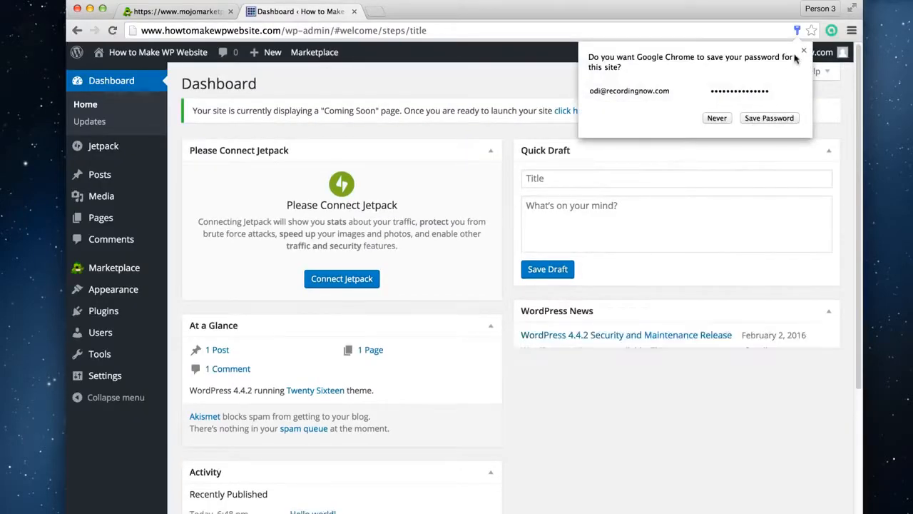
left_click(804, 52)
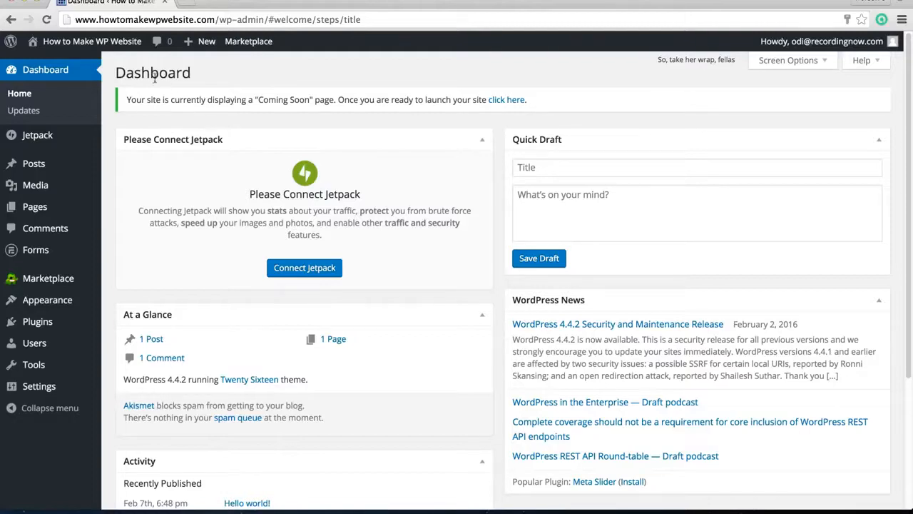
Open the installed themes, preview Twenty Fifteen on the site and leave the preview without activating it
mouse_move(240, 42)
mouse_move(71, 43)
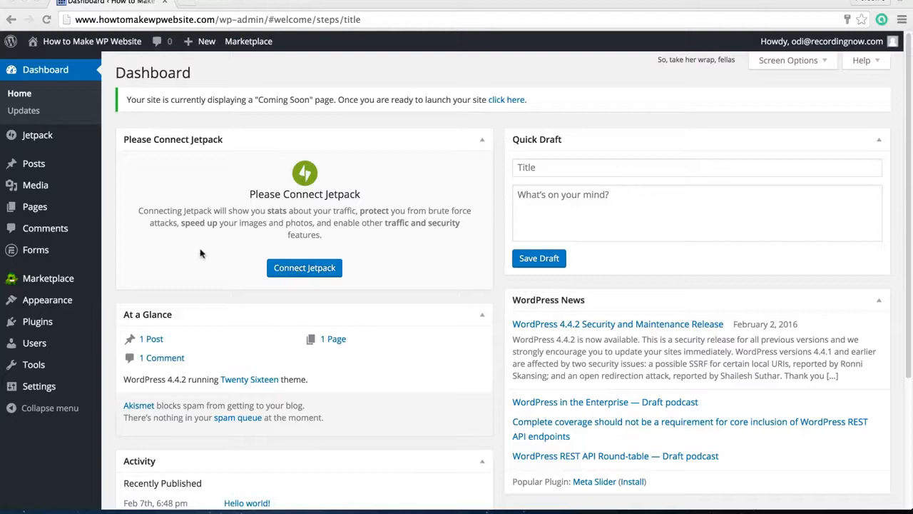
mouse_move(64, 307)
left_click(130, 306)
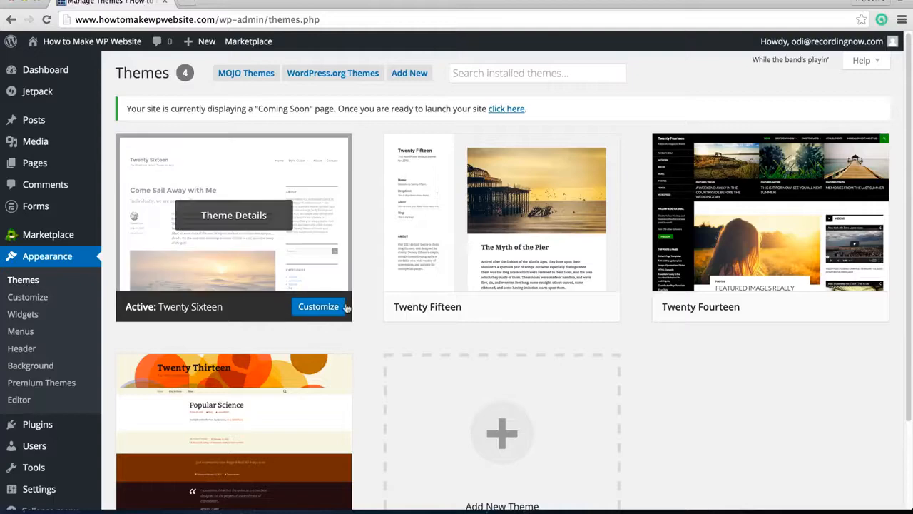
left_click(587, 310)
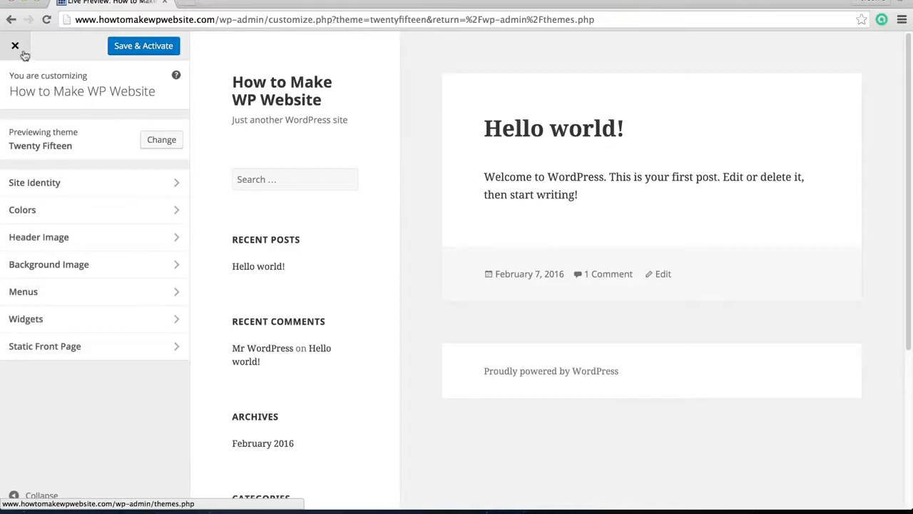
left_click(15, 47)
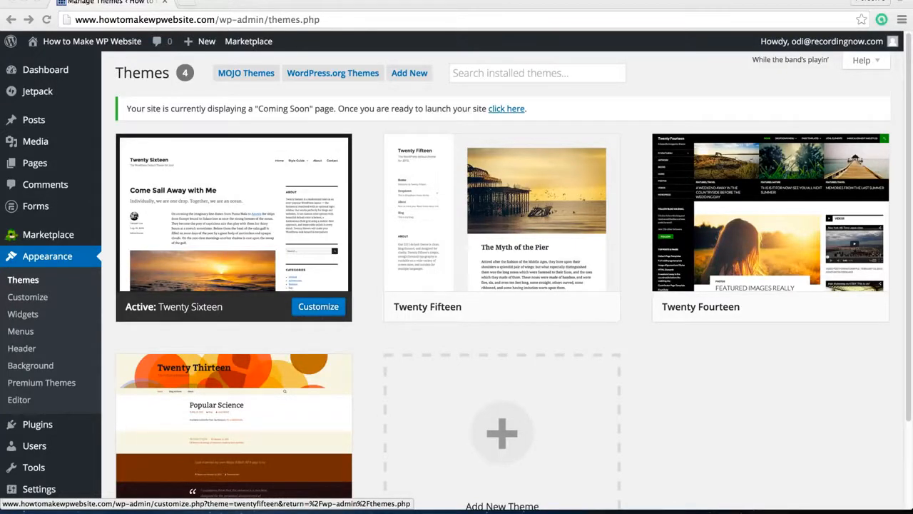
Browse the featured themes available to add and search the theme directory for "bizlight"
scroll(660, 432, "down", 2)
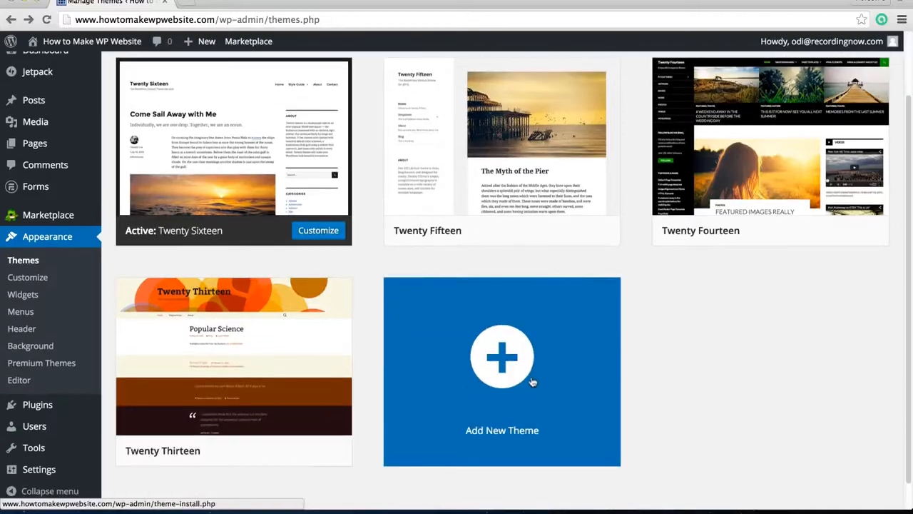
left_click(528, 382)
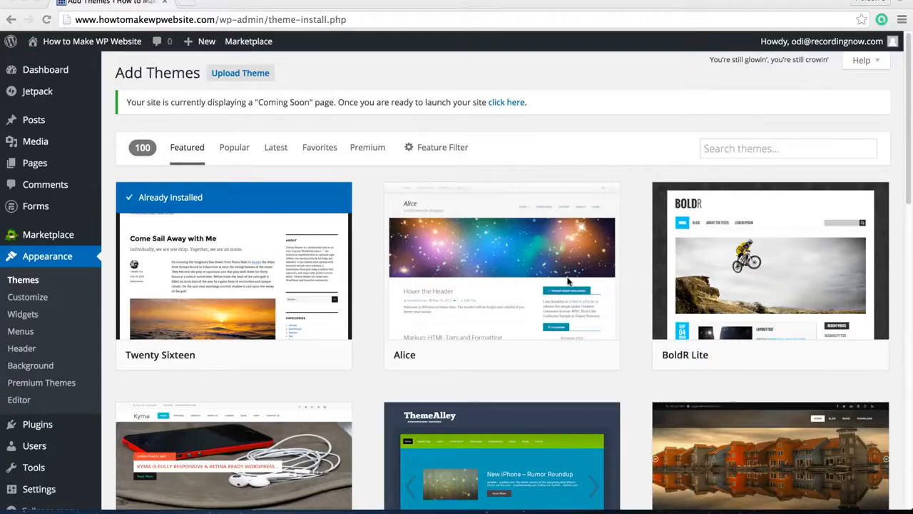
scroll(610, 200, "down", 5)
scroll(615, 214, "down", 6)
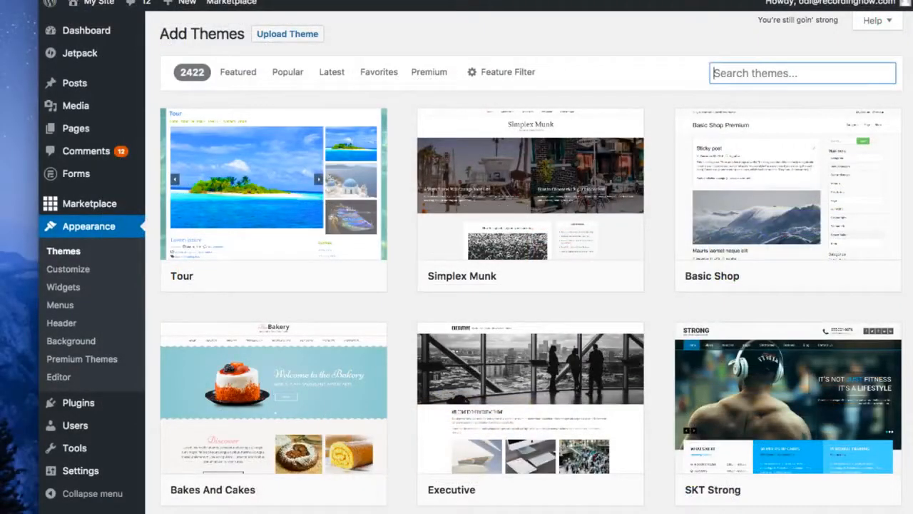
type("bizlight")
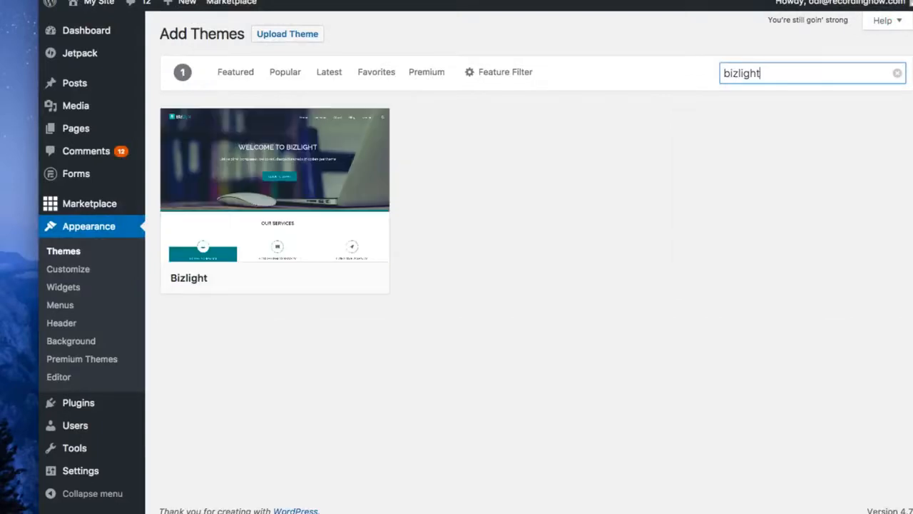
mouse_move(194, 271)
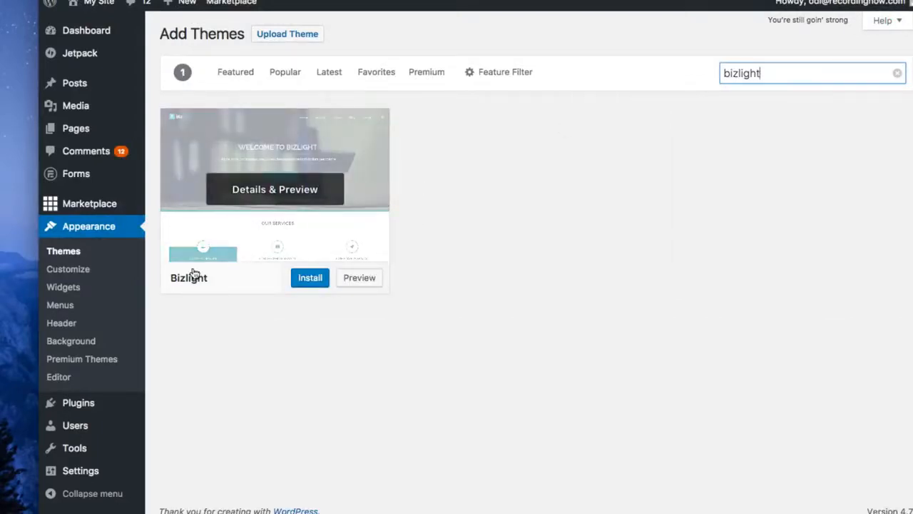
Find the Lovecraft theme in the theme directory, install it and activate it
left_click(293, 239)
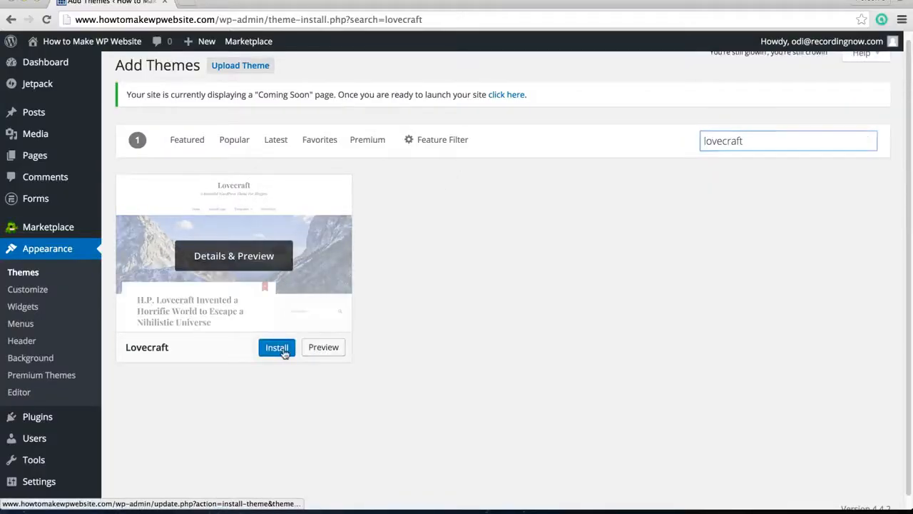
left_click(277, 347)
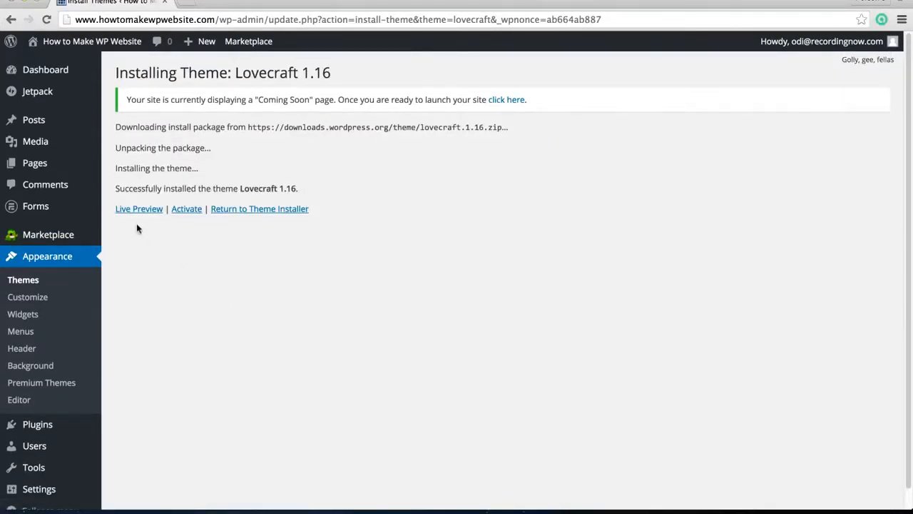
left_click(182, 210)
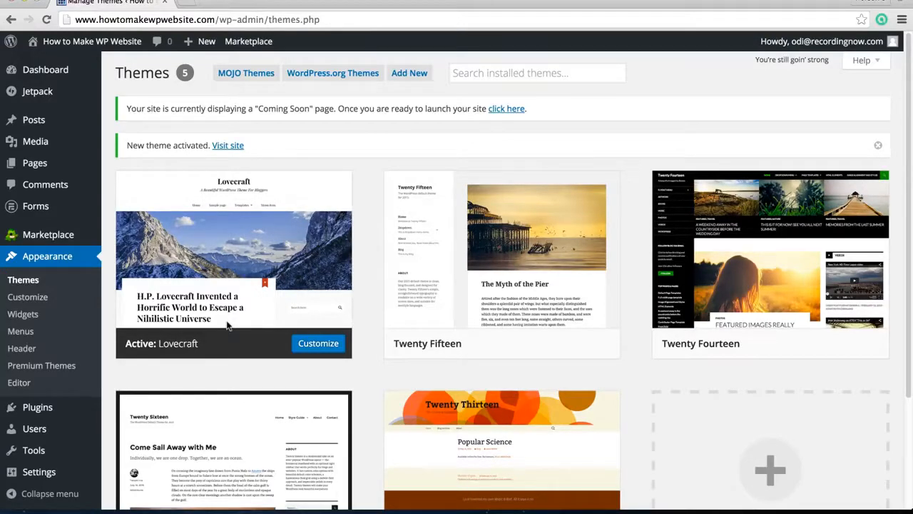
View the site's front page with the Lovecraft theme and return to the dashboard
left_click(85, 66)
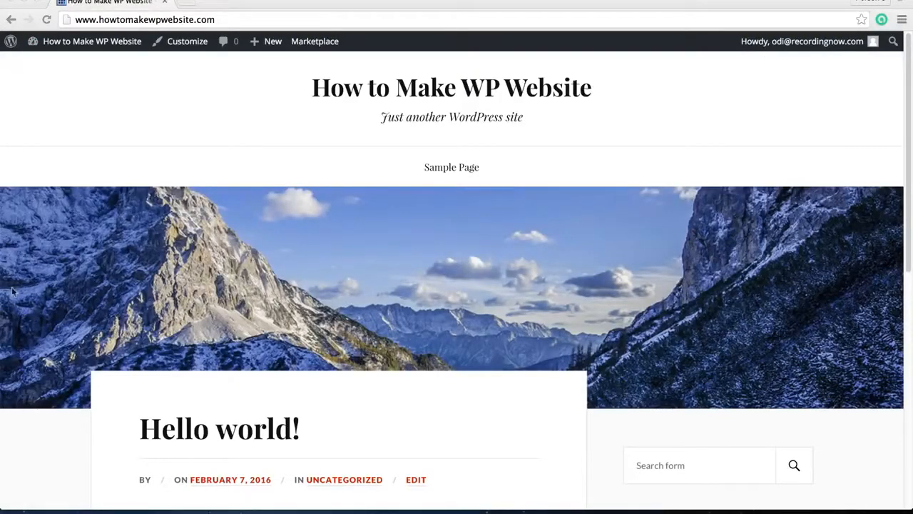
mouse_move(81, 45)
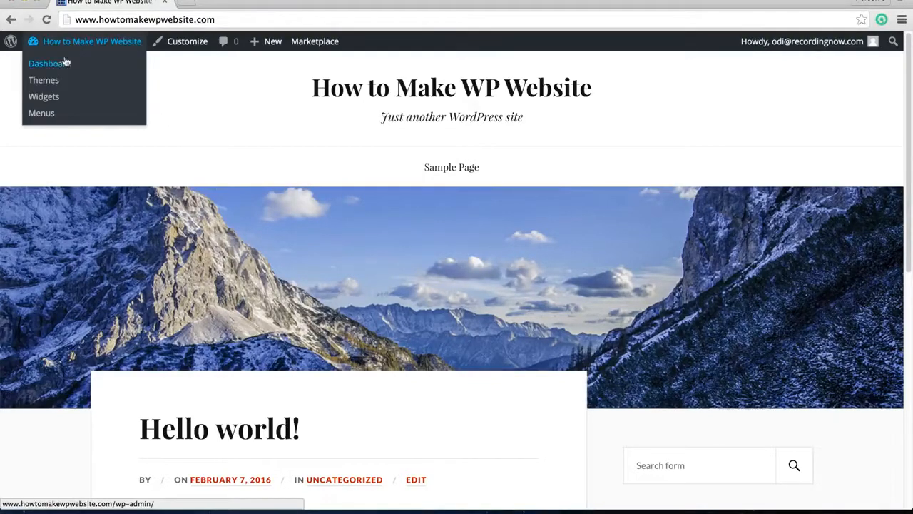
left_click(45, 112)
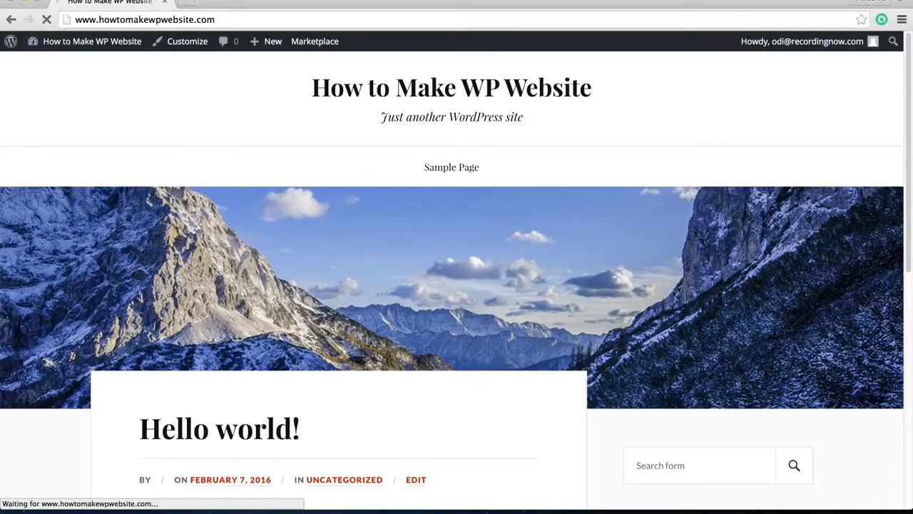
scroll(169, 294, "down", 2)
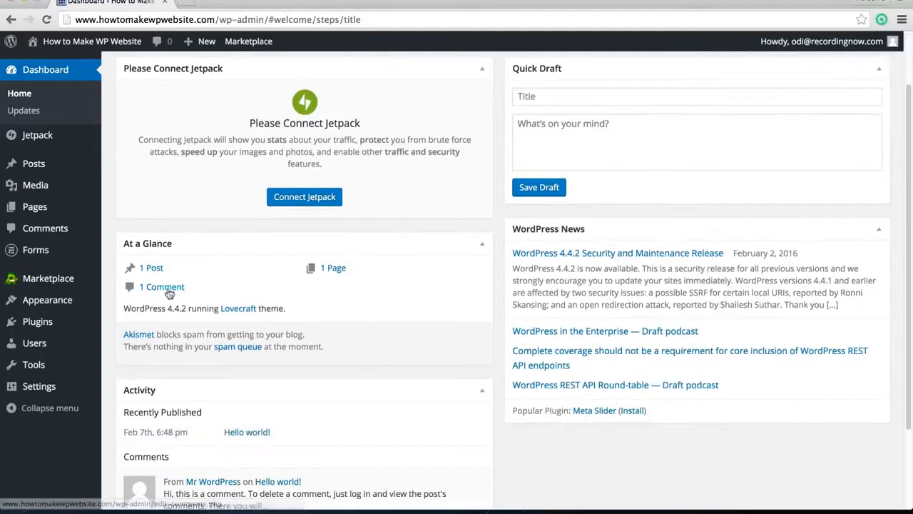
Open the theme customizer to inspect the site title and tagline settings and the home page preview, and return to the dashboard
mouse_move(63, 298)
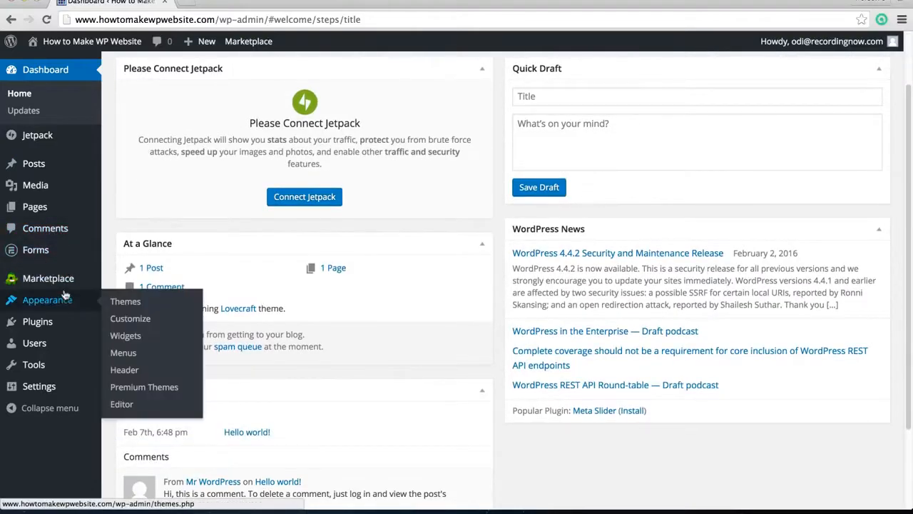
left_click(138, 323)
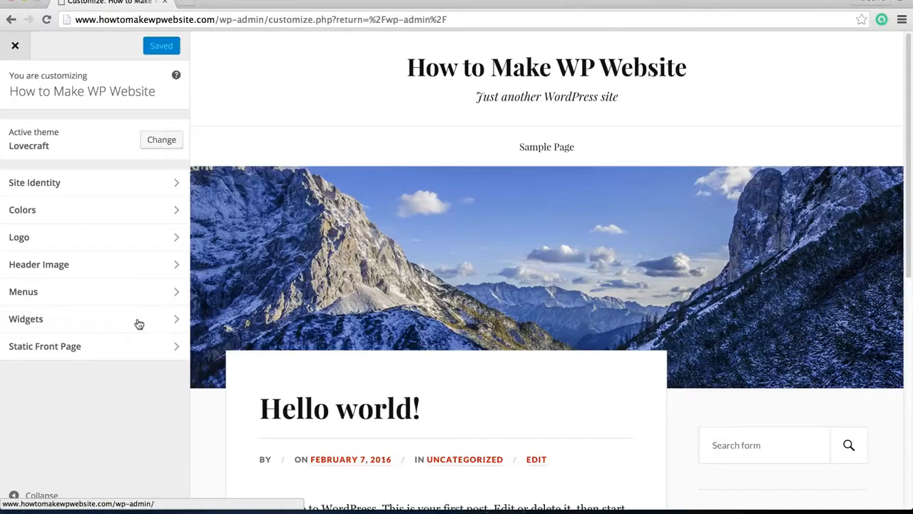
left_click(57, 183)
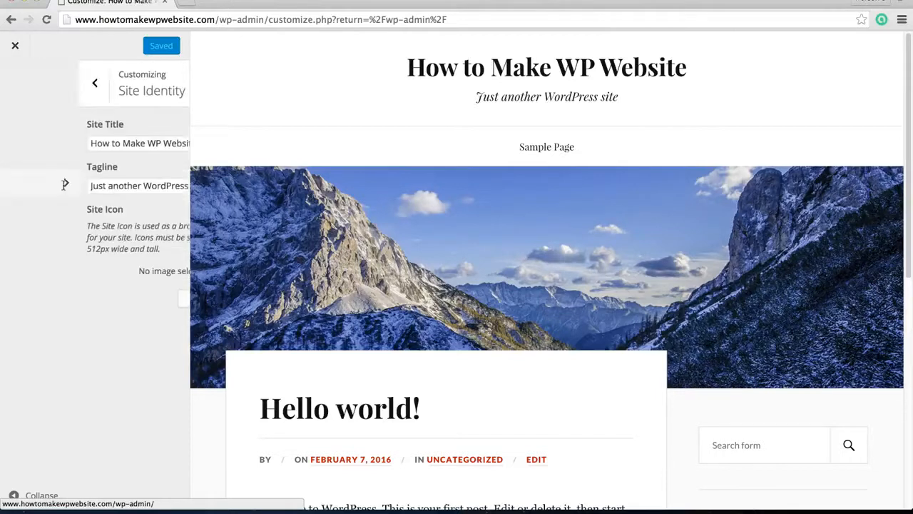
left_click(142, 144)
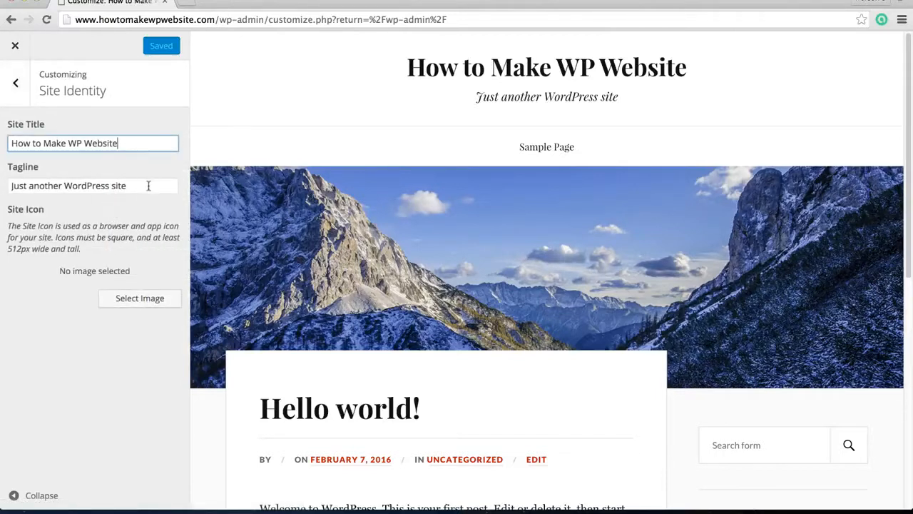
left_click(149, 186)
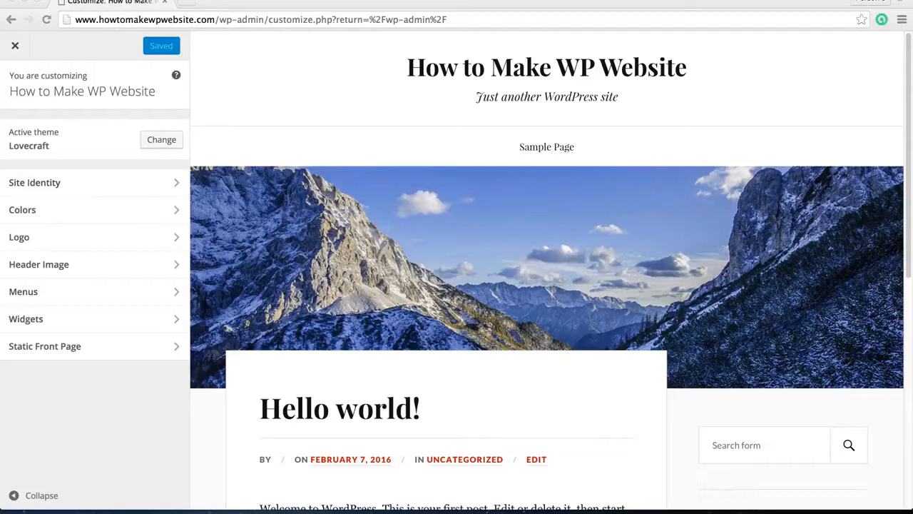
scroll(203, 382, "down", 2)
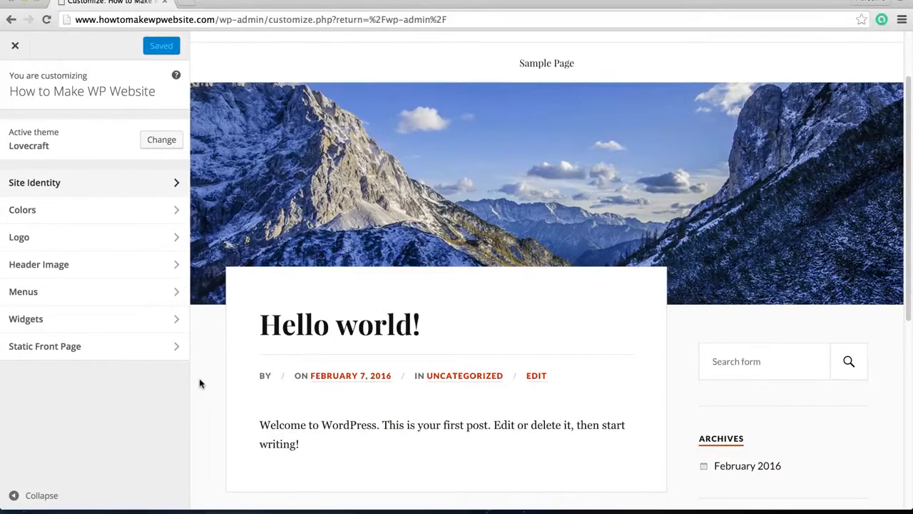
scroll(198, 384, "down", 1)
scroll(196, 384, "down", 3)
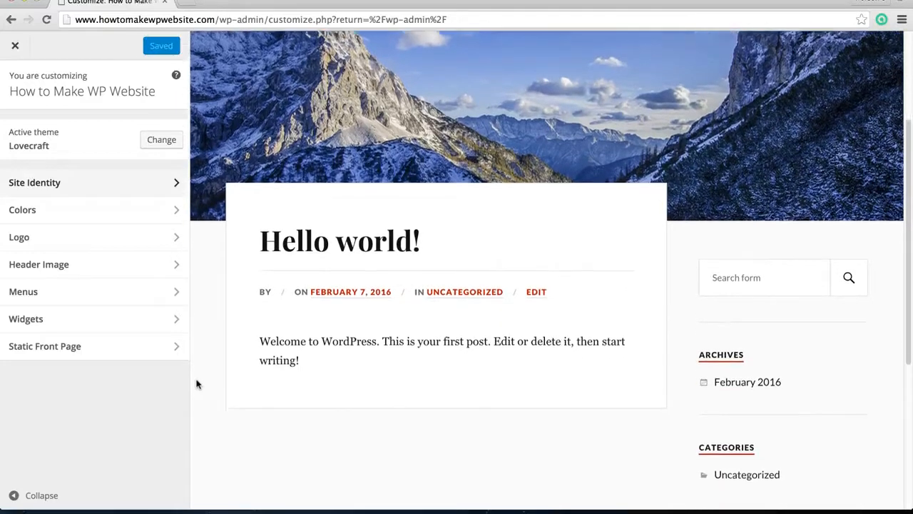
scroll(197, 384, "down", 1)
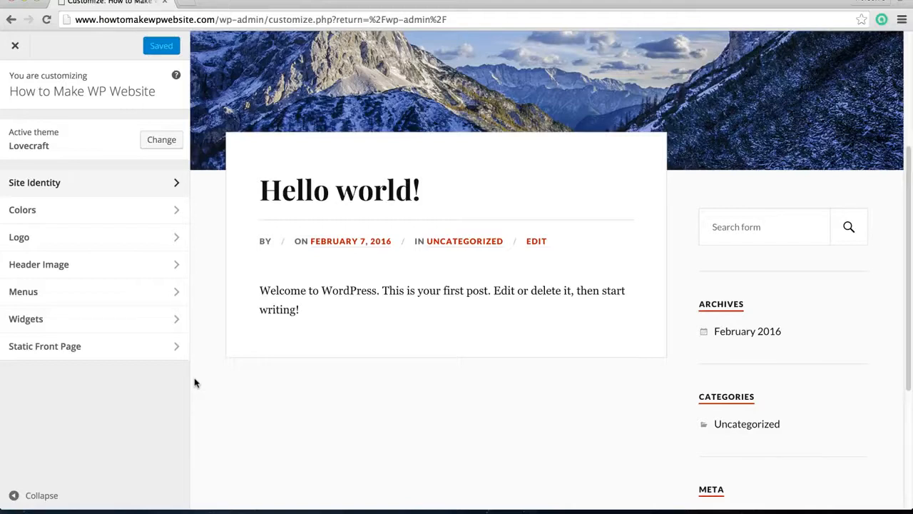
scroll(194, 383, "down", 1)
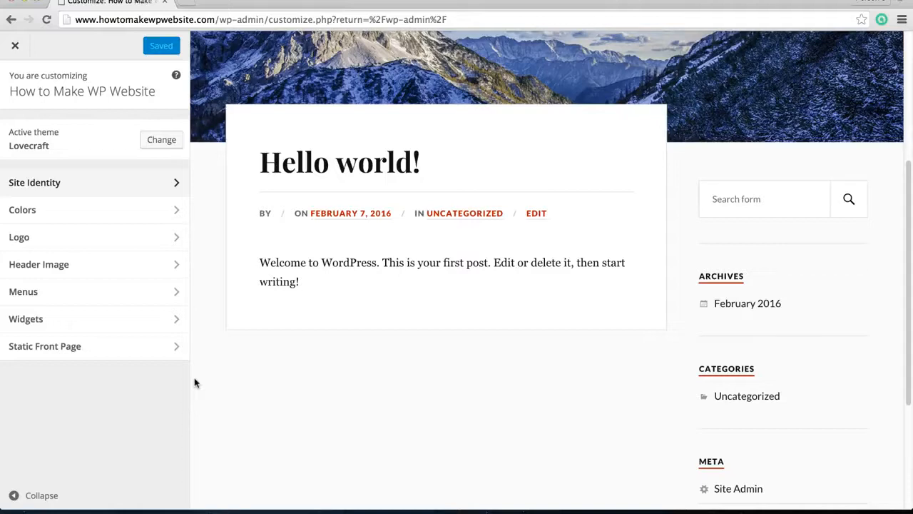
scroll(194, 383, "down", 1)
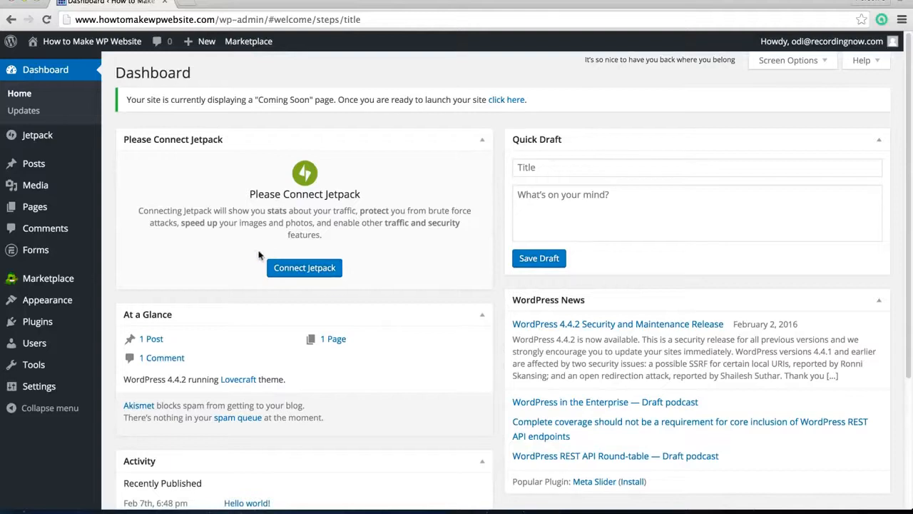
Start a new post and view the options for inserting media into its body
mouse_move(46, 163)
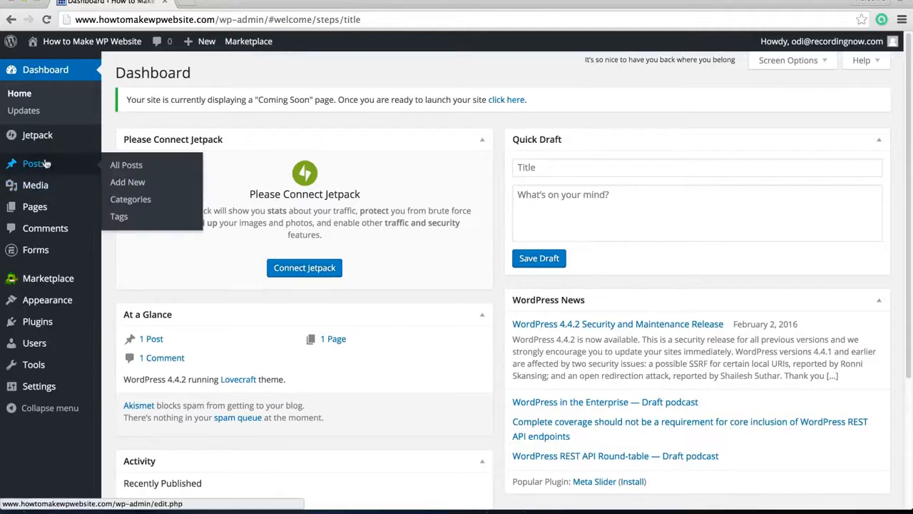
mouse_move(63, 208)
left_click(158, 184)
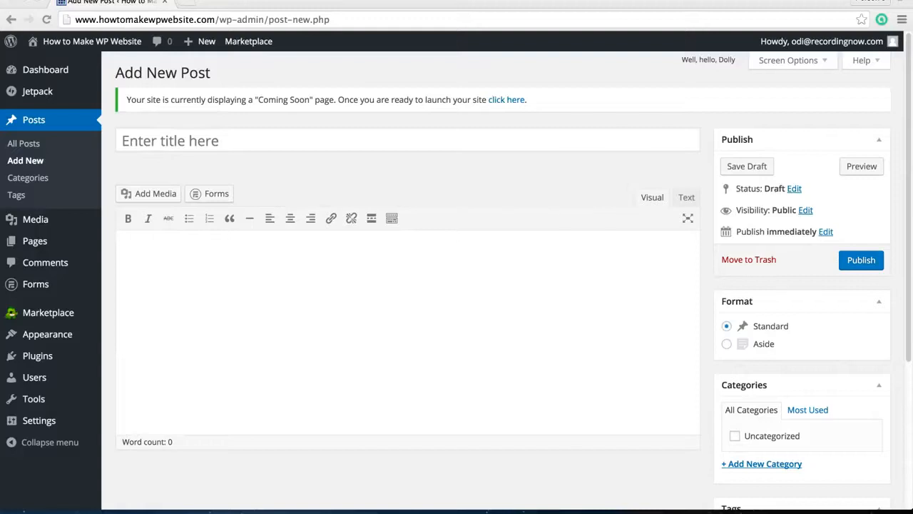
left_click(359, 320)
left_click(285, 298)
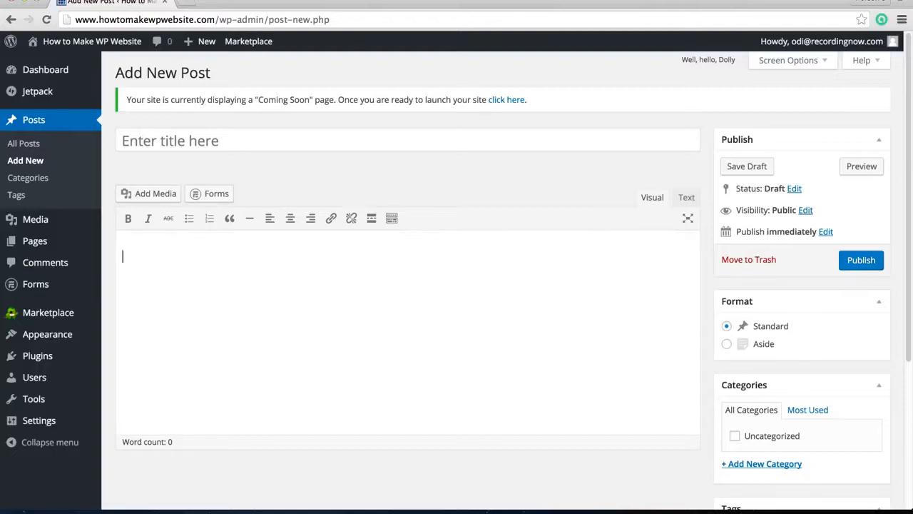
left_click(148, 194)
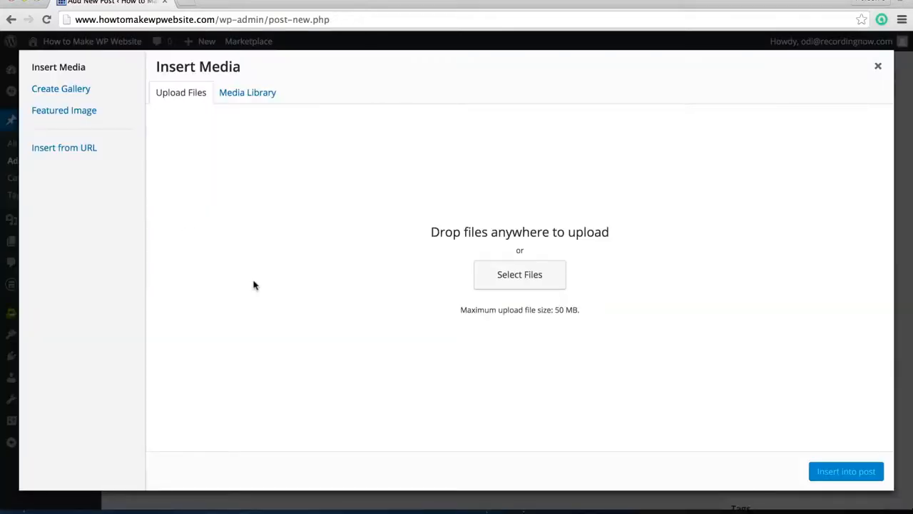
key("Escape")
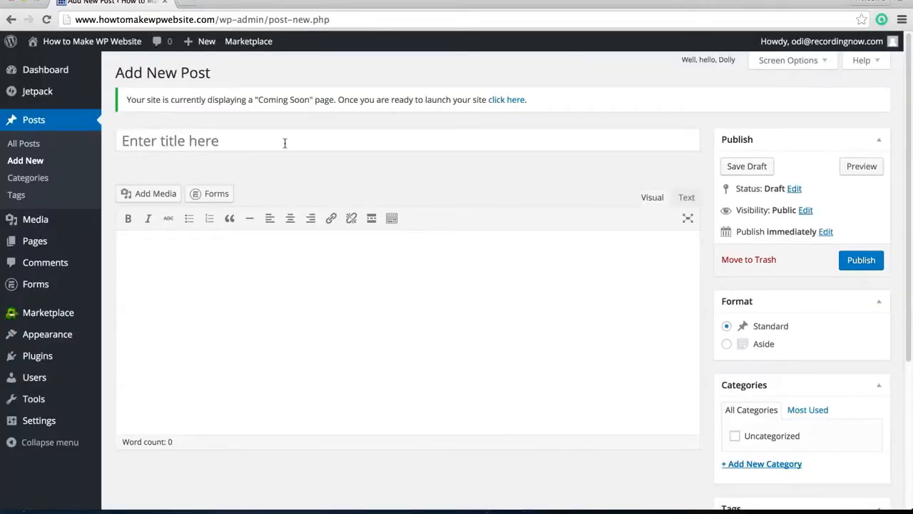
Title the new post "My new website" and write "Welcome to my website!" as its body text
left_click(286, 143)
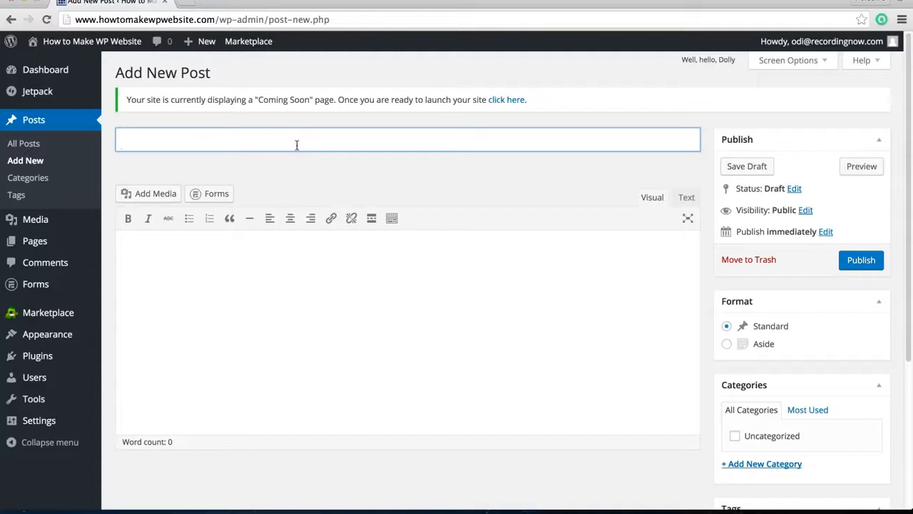
type("My new website")
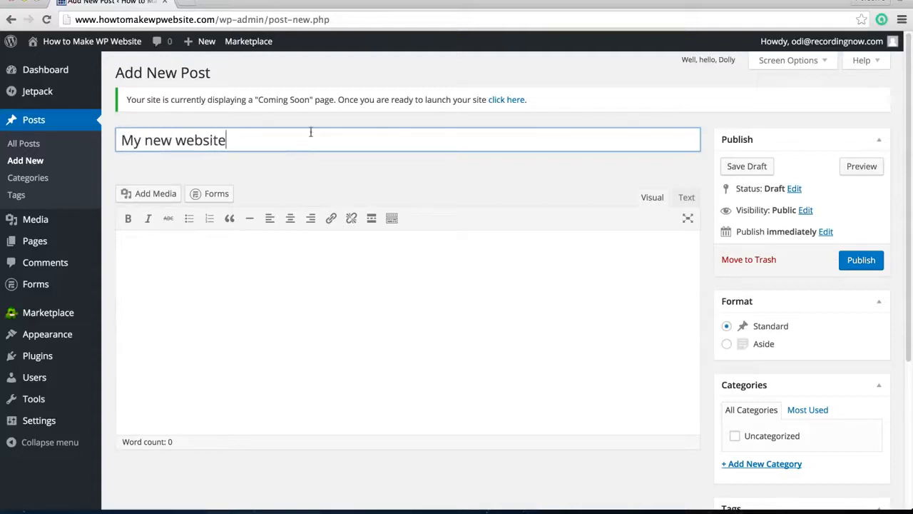
left_click(315, 285)
type("Thi")
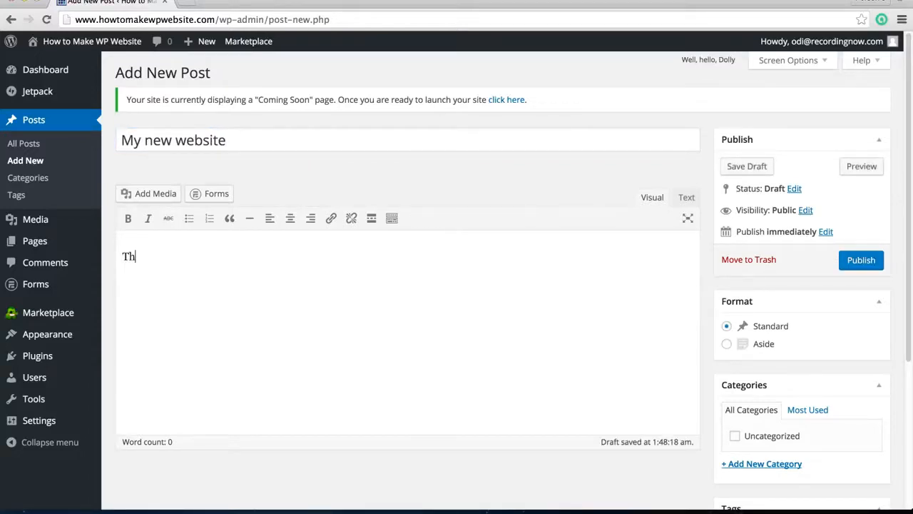
key("BackSpace")
key("BackSpace")
key("BackSpace")
type("Welcome ")
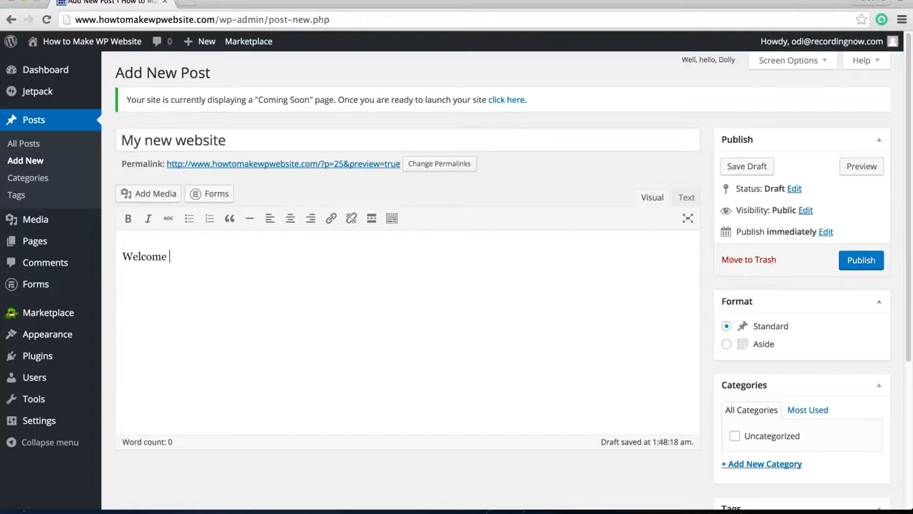
type("to my website!")
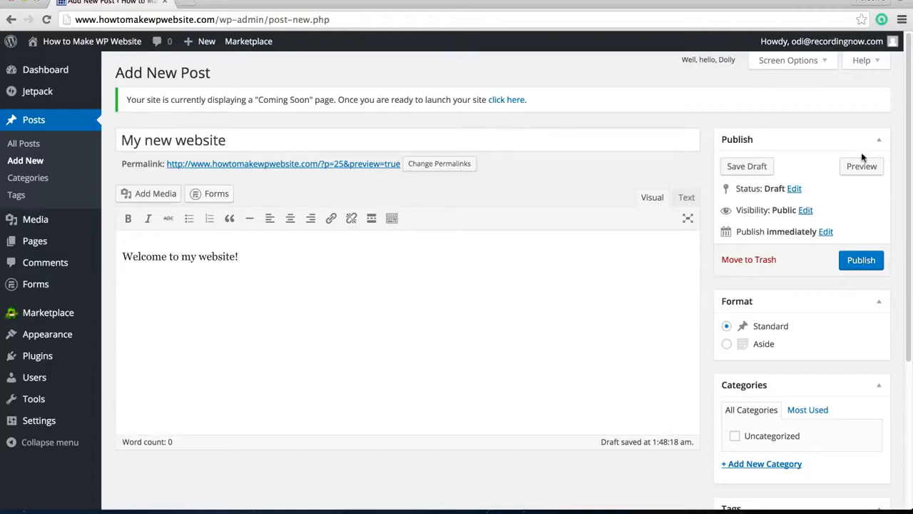
Save the post as a draft and preview how it looks on the site
left_click(744, 167)
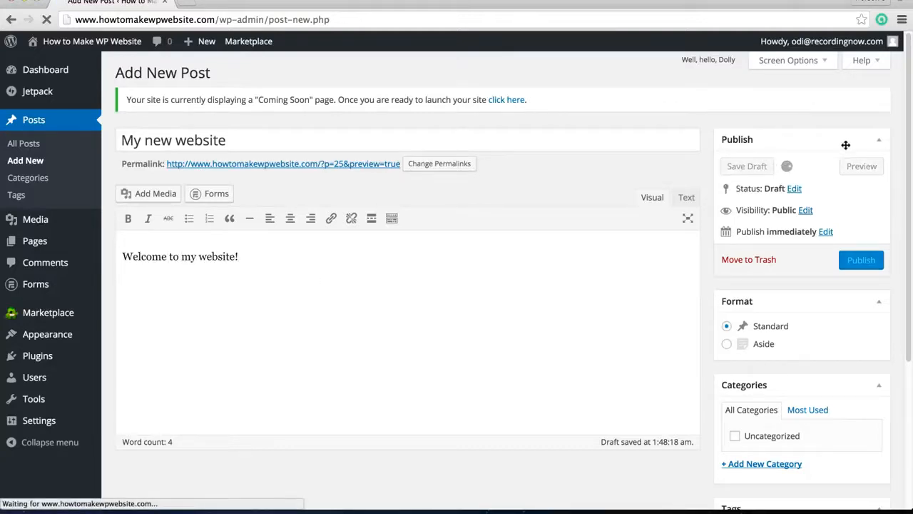
left_click(861, 202)
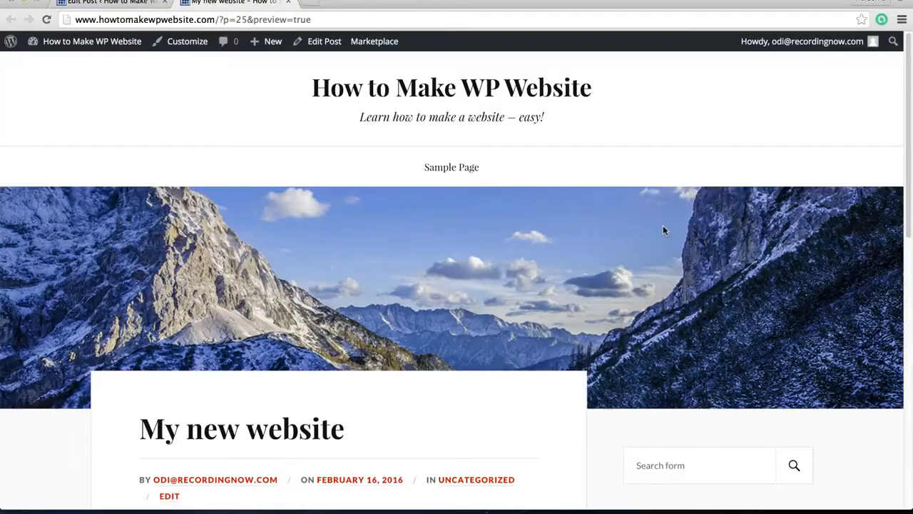
scroll(569, 340, "down", 5)
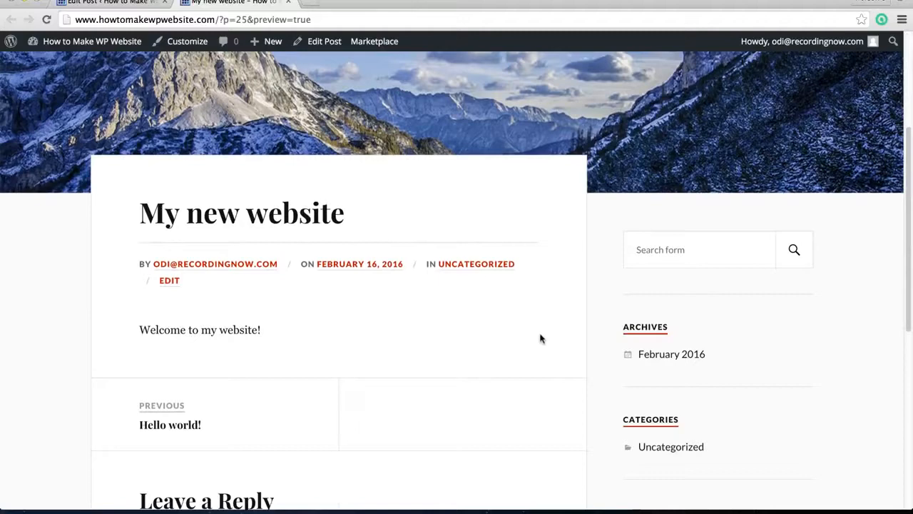
scroll(214, 341, "down", 1)
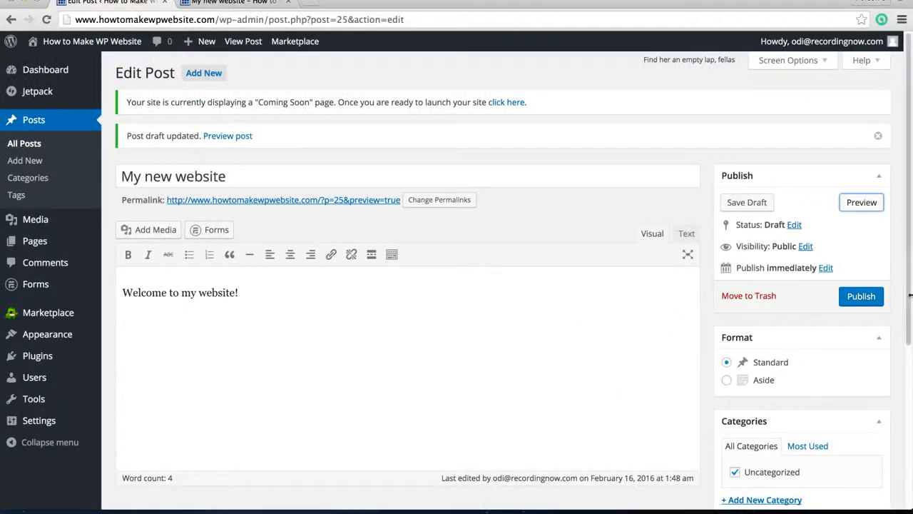
Publish the post and view it on the site before returning to the dashboard
left_click(864, 301)
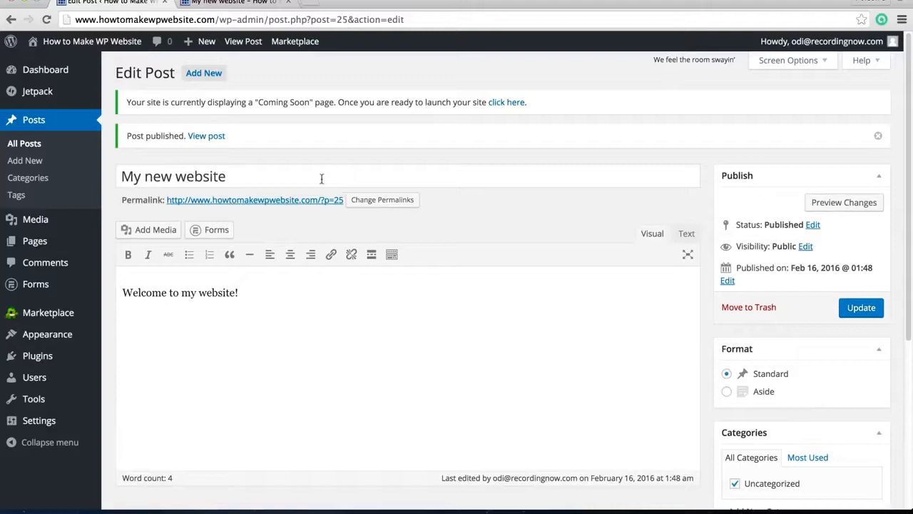
left_click(206, 136)
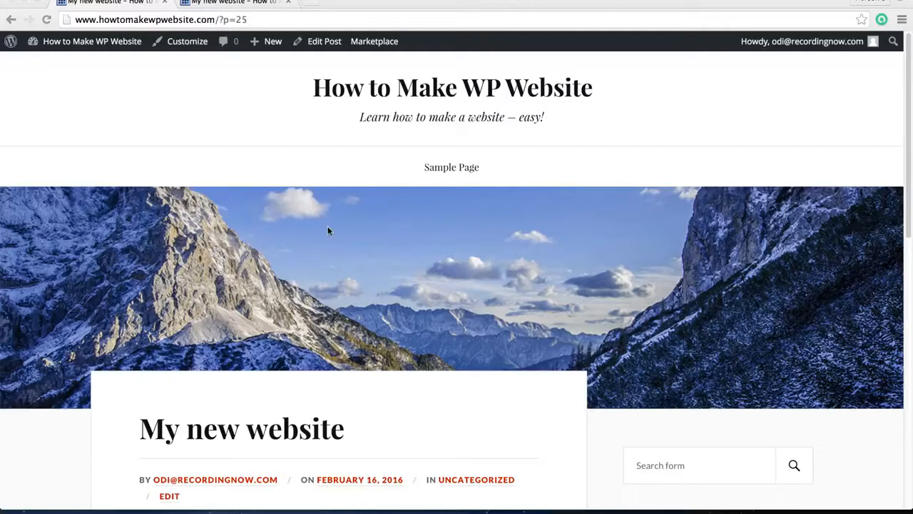
left_click(88, 59)
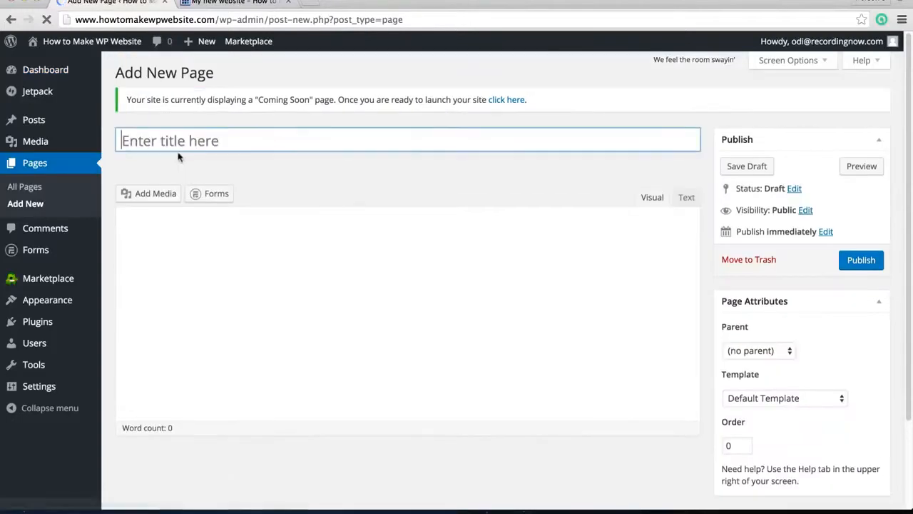
Create a page titled "Home" with the text "Welcome to my website!" and publish it
left_click(190, 136)
type("Home")
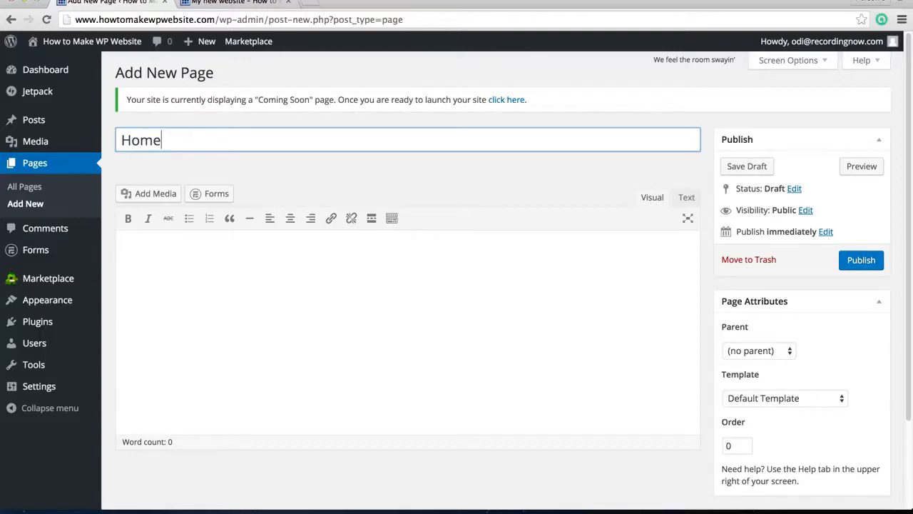
left_click(359, 359)
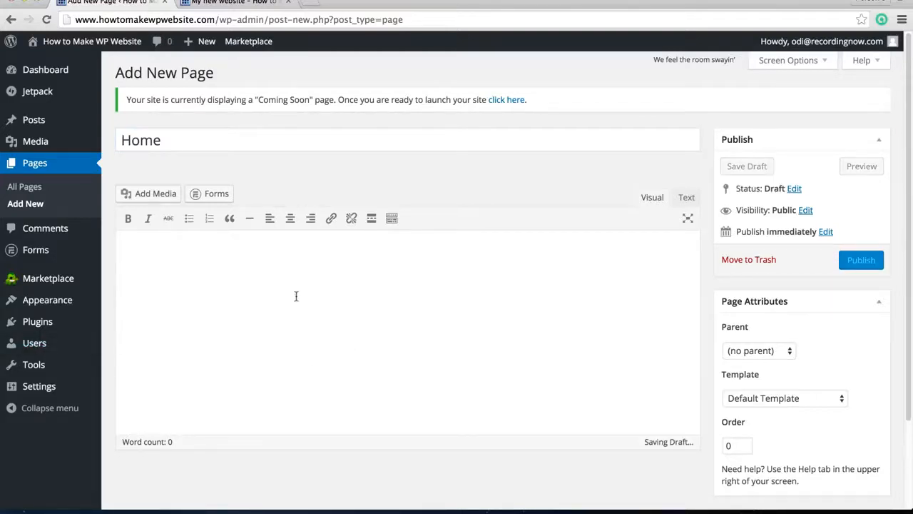
type("Welcome to")
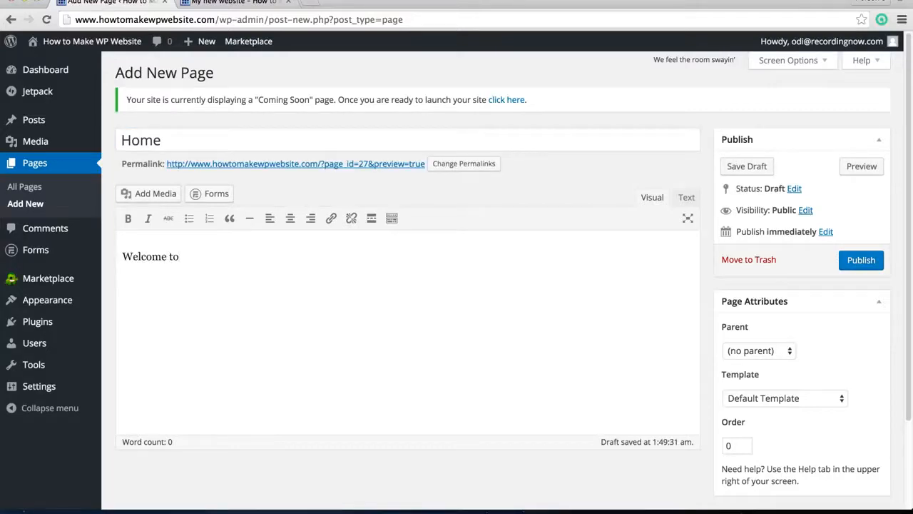
type(" my website!")
left_click(861, 261)
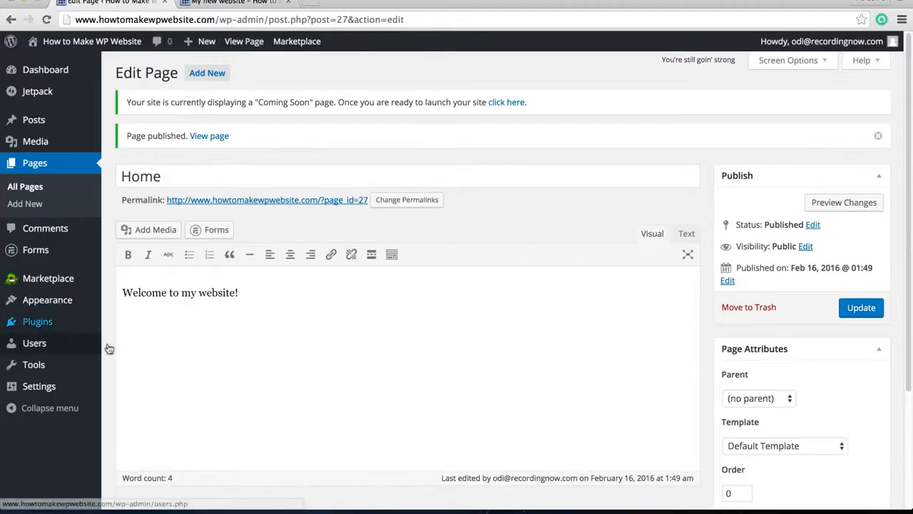
In the reading settings, make the front page display the static page Home and save the changes
mouse_move(63, 388)
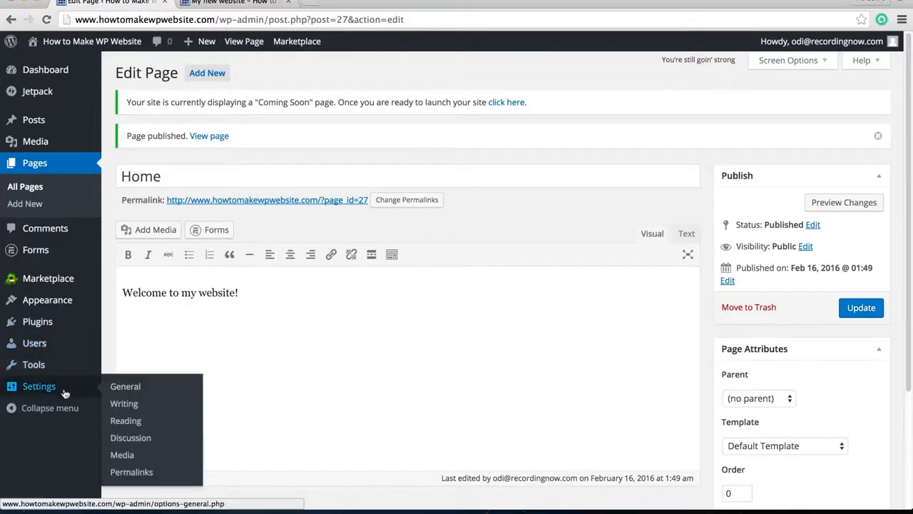
left_click(126, 420)
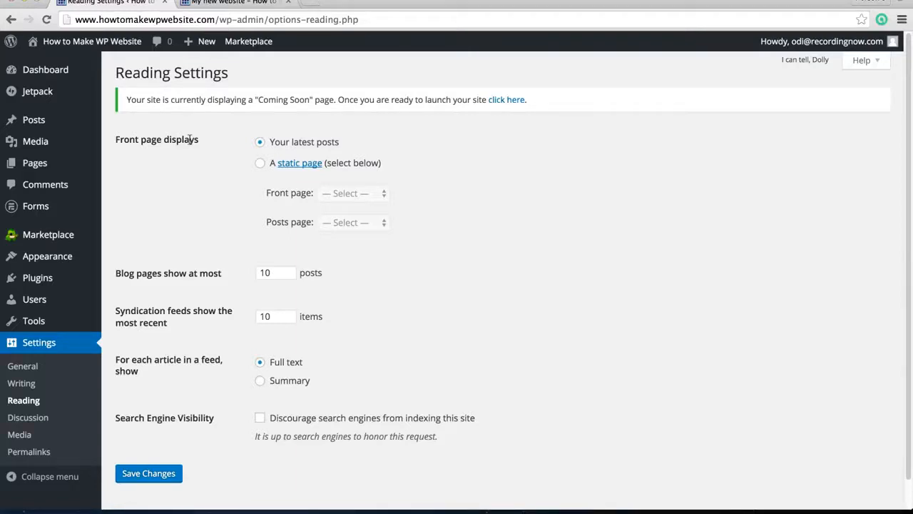
left_click(260, 164)
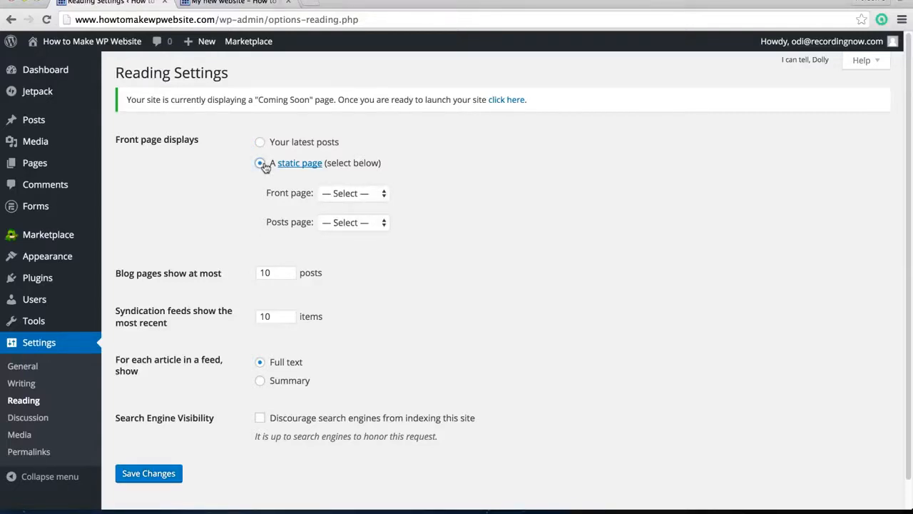
left_click(371, 192)
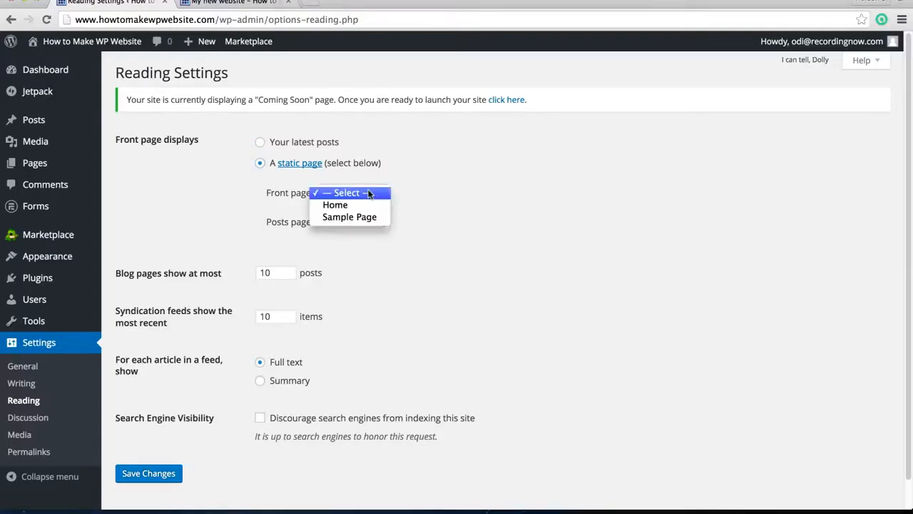
left_click(368, 205)
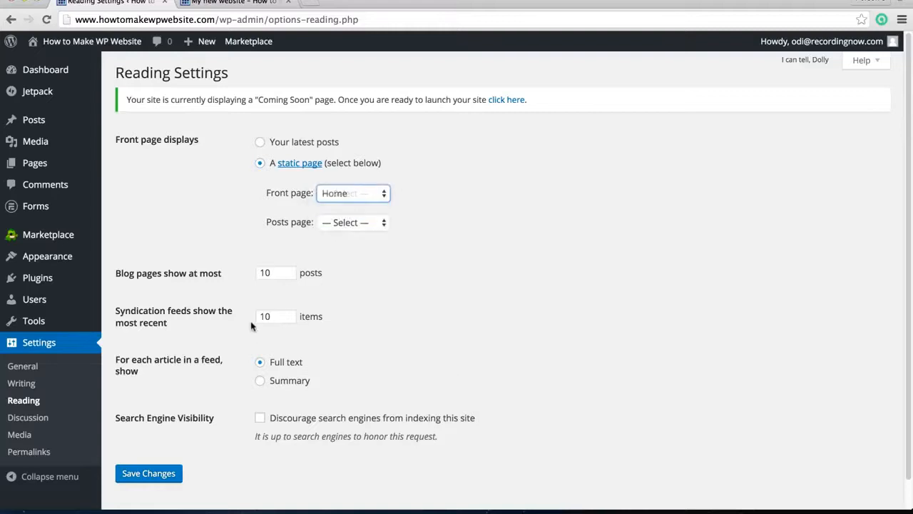
left_click(174, 473)
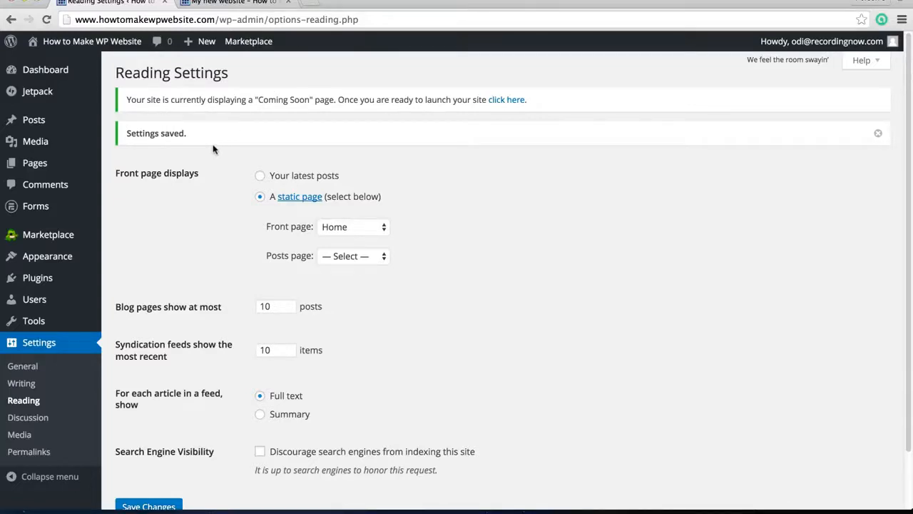
Start another new page from the dashboard and title it "About Us"
mouse_move(94, 48)
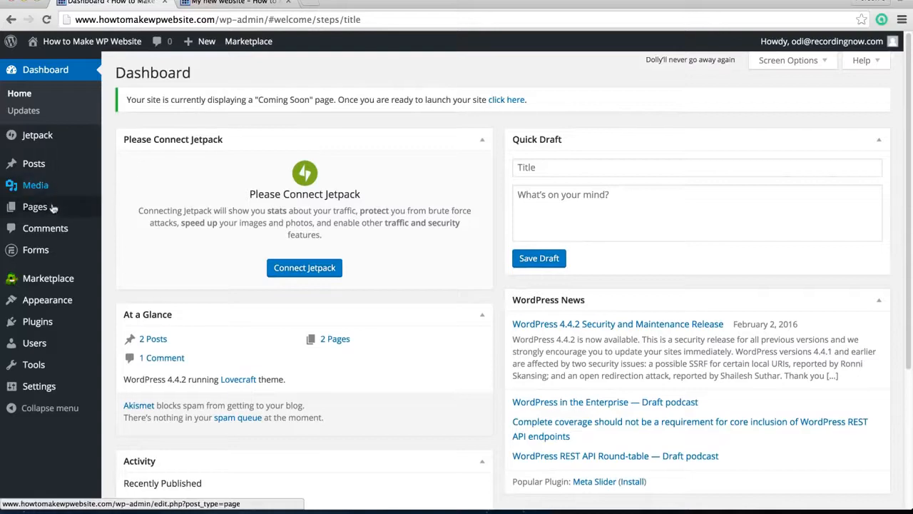
mouse_move(55, 207)
left_click(135, 226)
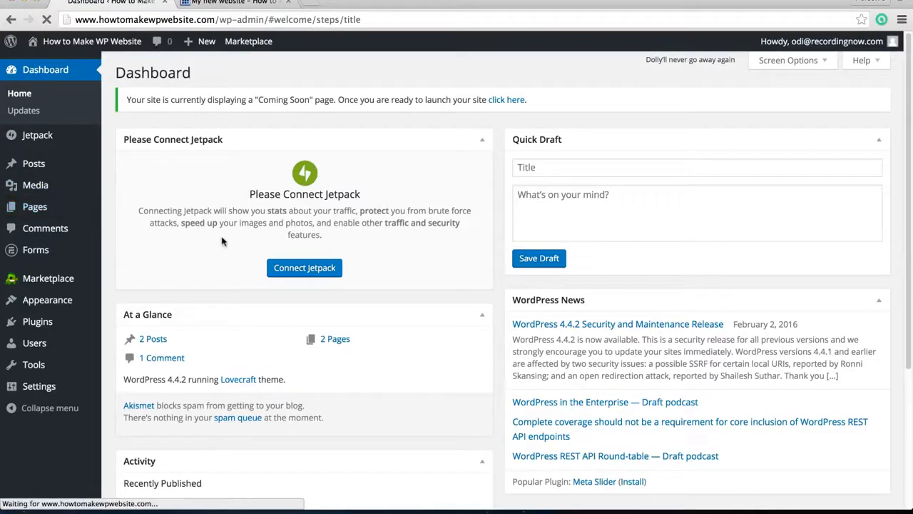
type("About Us")
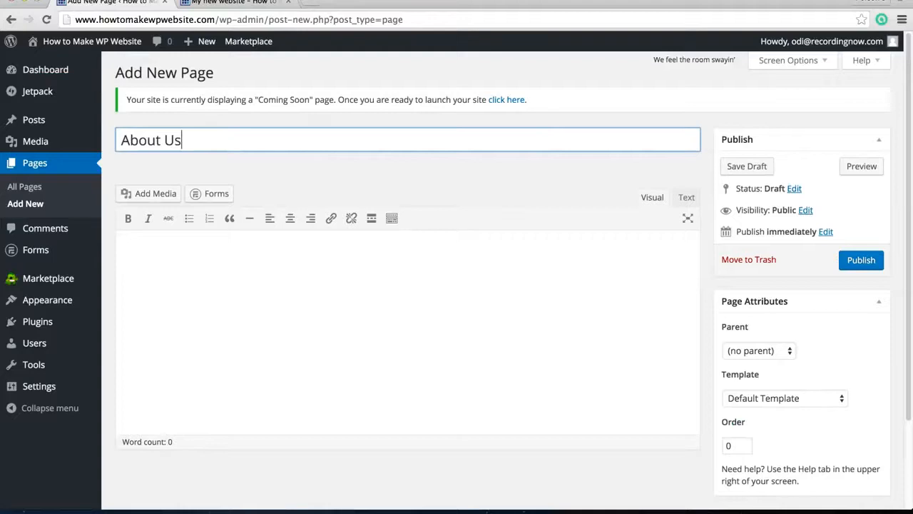
Write "We teach how to make websites - easy!" as the About Us page's body and publish the page
left_click(278, 283)
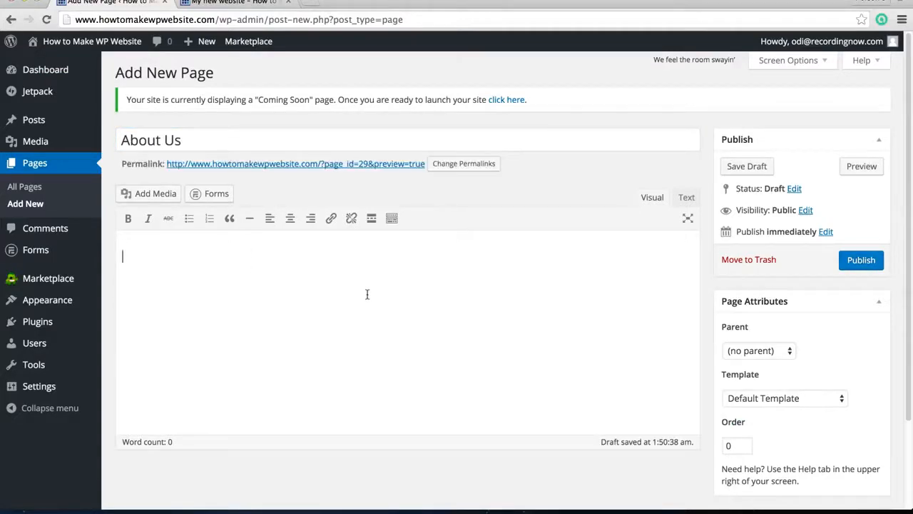
type("We tr")
key("BackSpace")
type("each how to make websites")
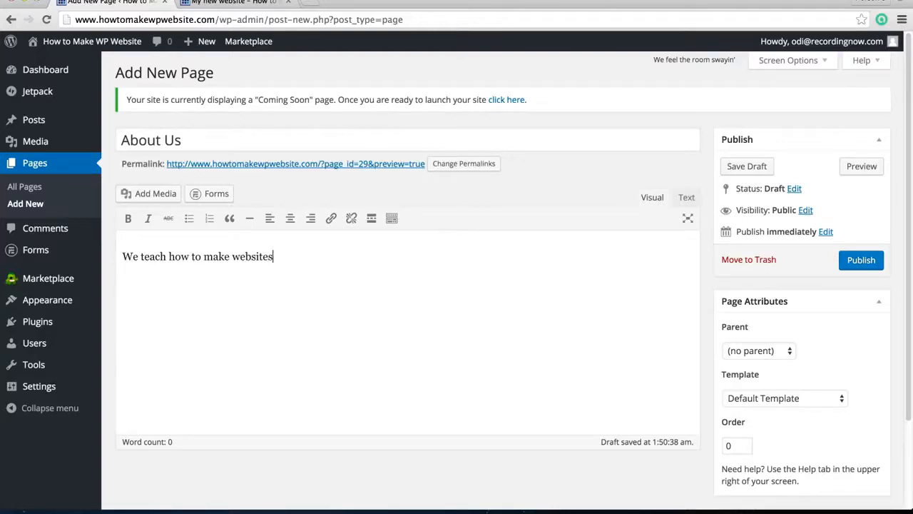
type(" - easy!")
left_click(856, 262)
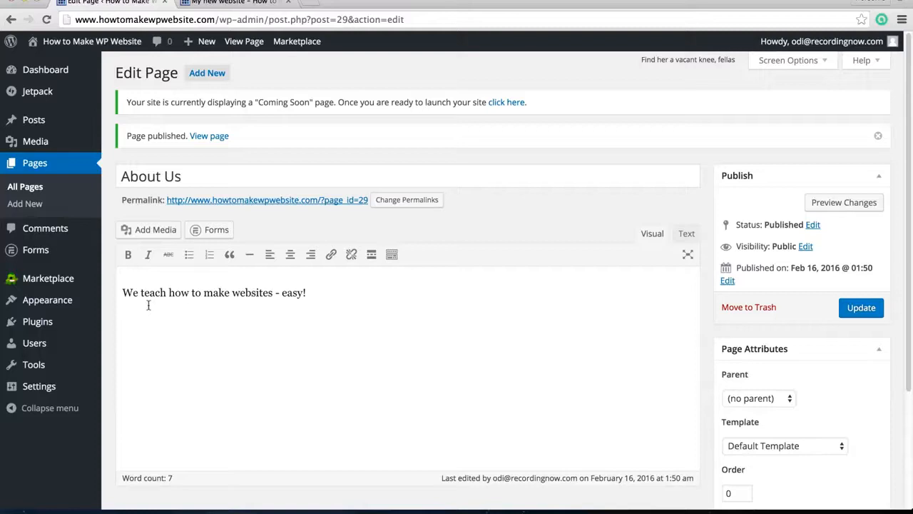
Open the site's menu editor and name the menu "Navigation Bar"
mouse_move(99, 300)
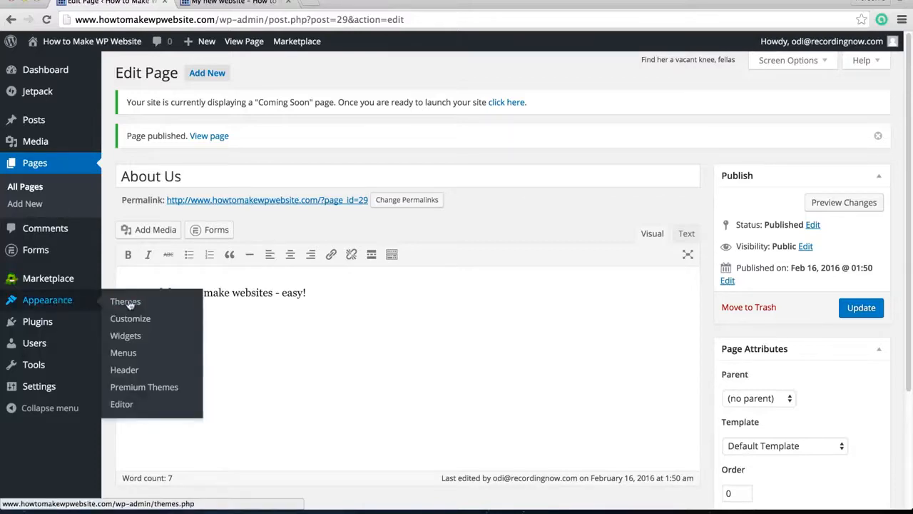
left_click(127, 354)
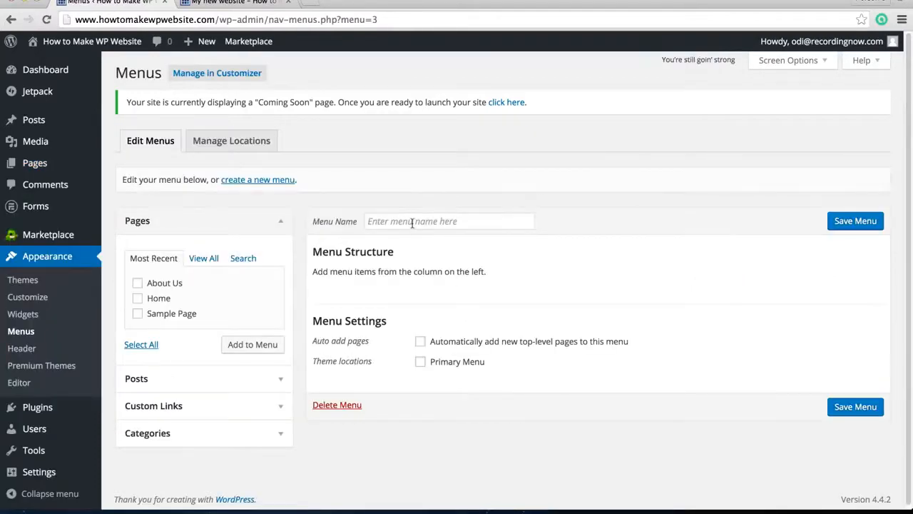
left_click(412, 221)
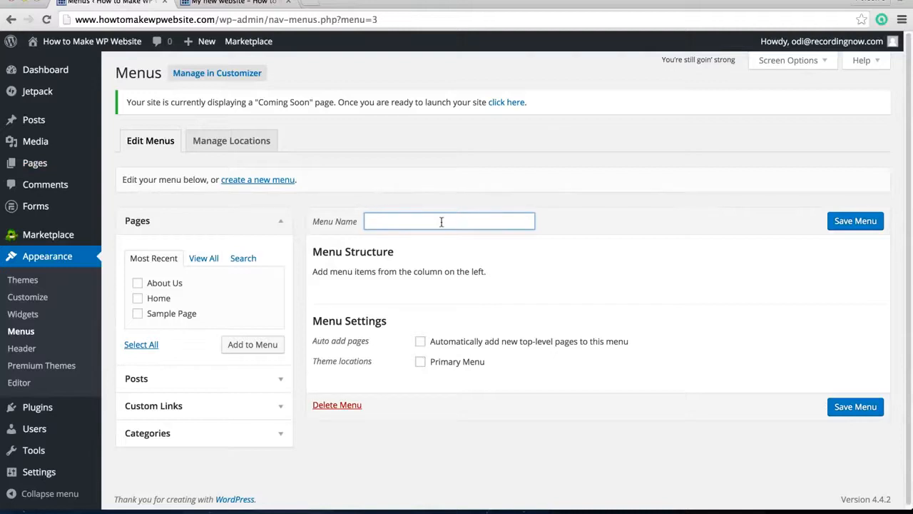
left_click(443, 198)
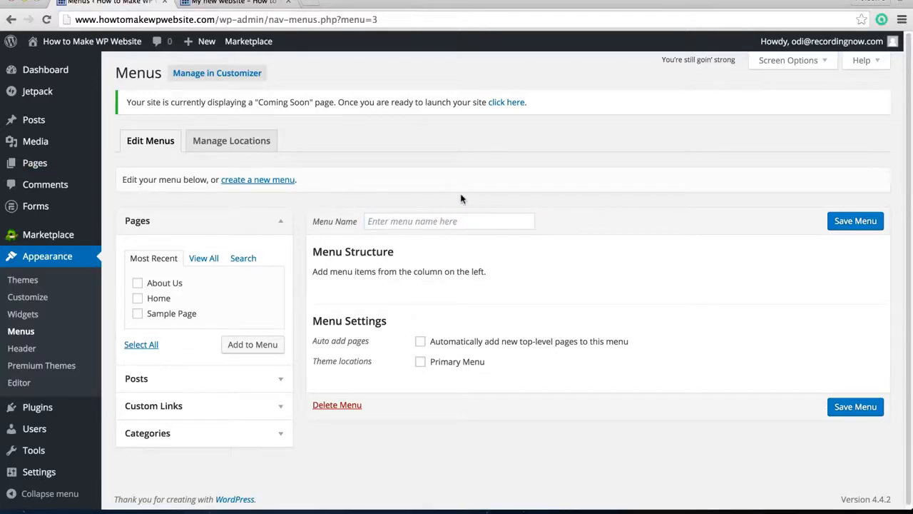
left_click(437, 217)
type("Navi")
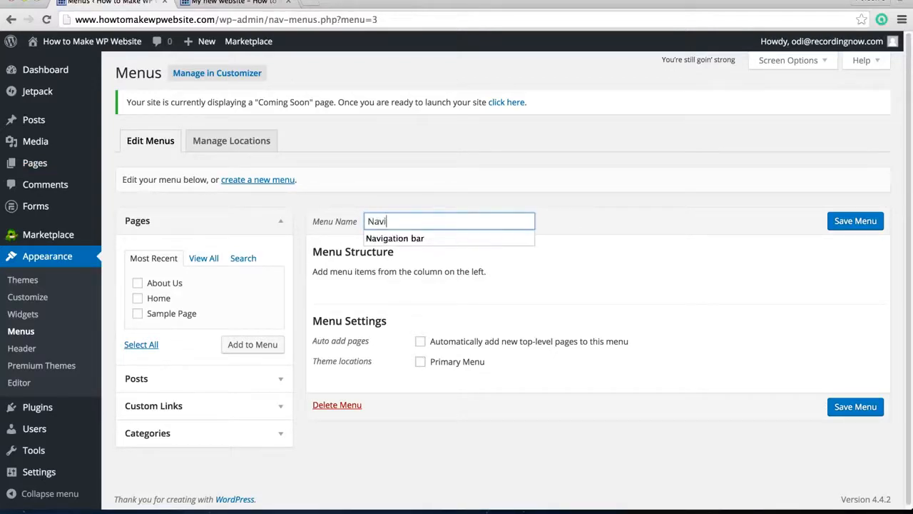
type("gation BAR")
key("BackSpace")
key("BackSpace")
type("ar")
left_click(608, 219)
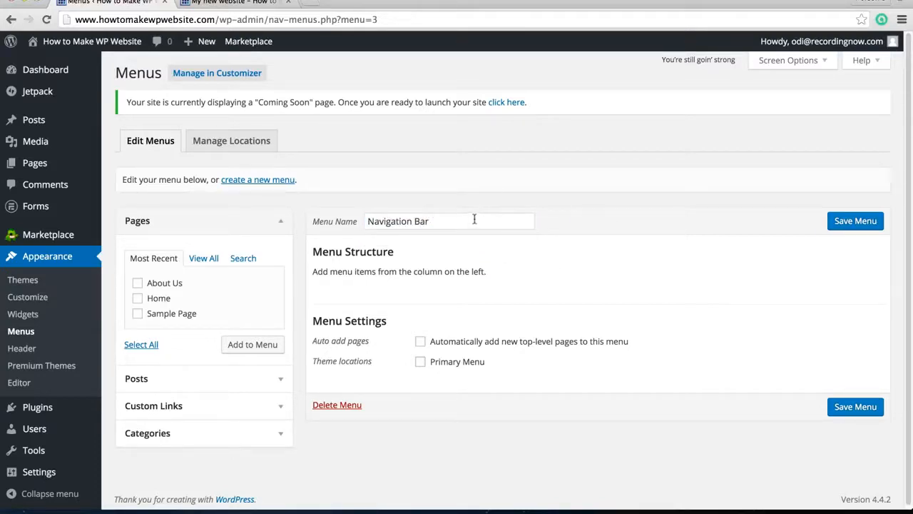
Add the Home and About Us pages to the Navigation Bar menu
left_click(137, 299)
left_click(137, 284)
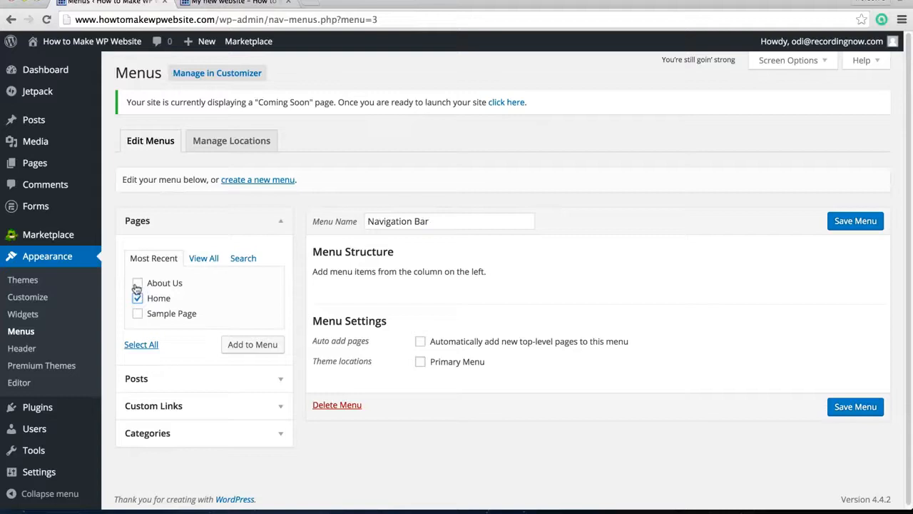
left_click(265, 344)
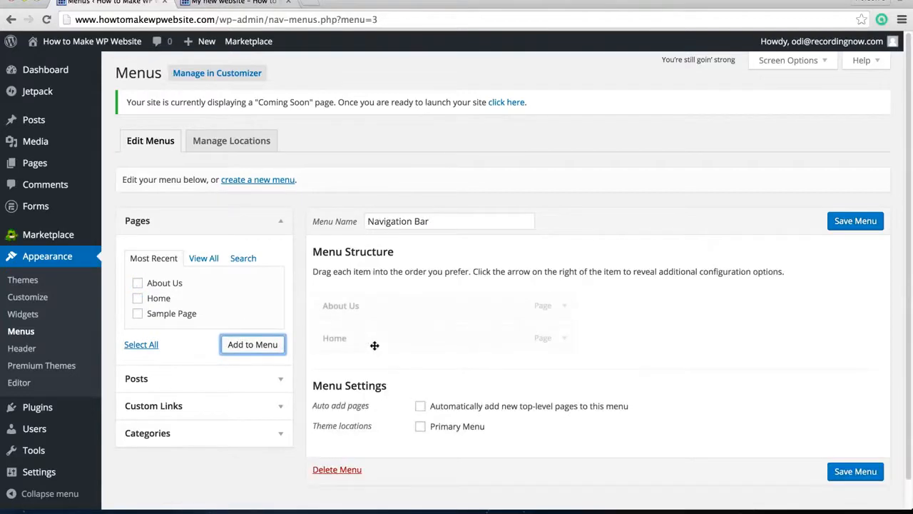
Move Home above About Us in the Navigation Bar menu structure and check the About Us item's options
left_click_drag(374, 345, 381, 303)
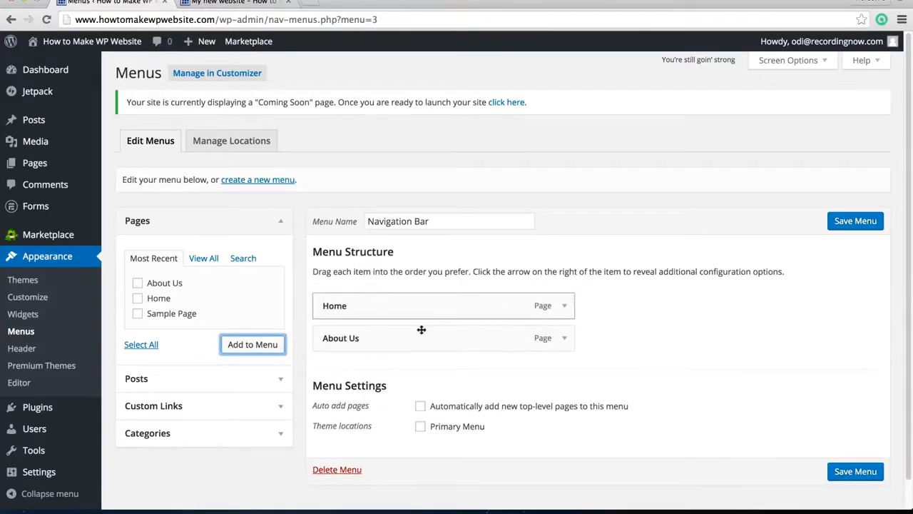
left_click(565, 337)
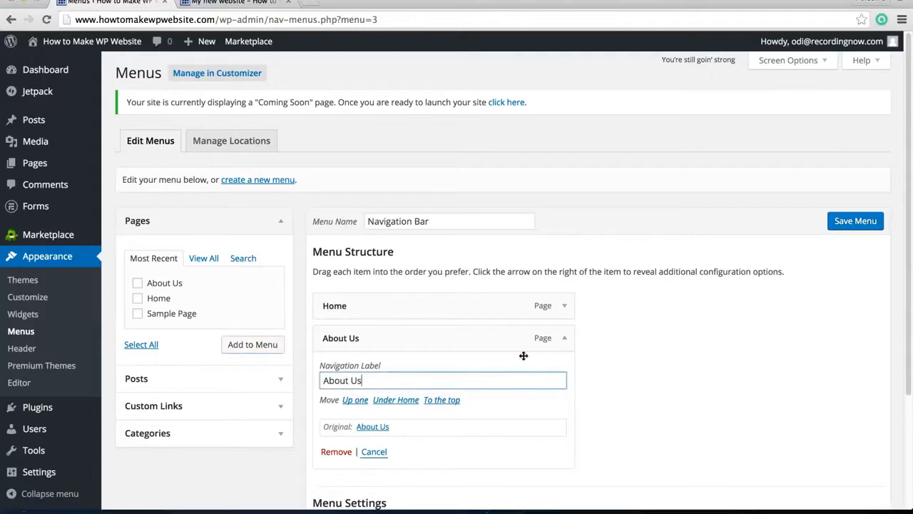
left_click(564, 336)
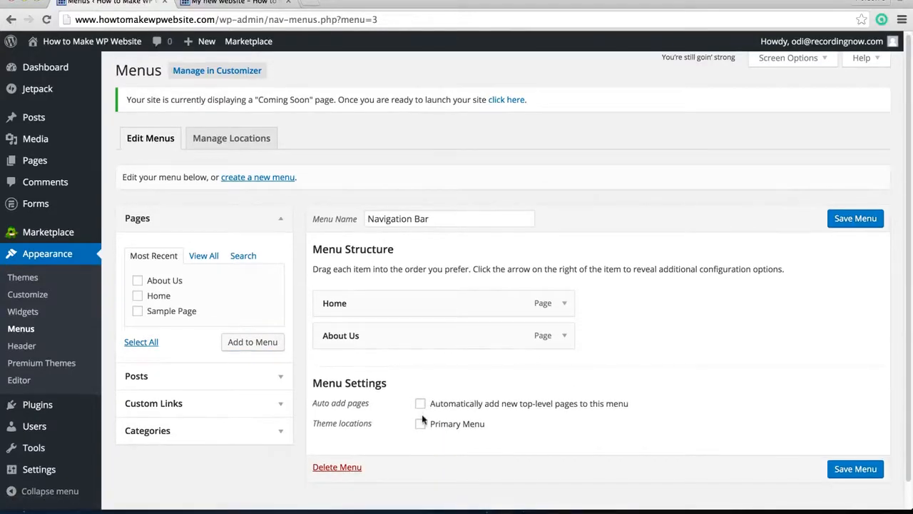
Save the Navigation Bar menu with the Primary Menu theme location assigned and view it on the live site
left_click(420, 425)
left_click(851, 219)
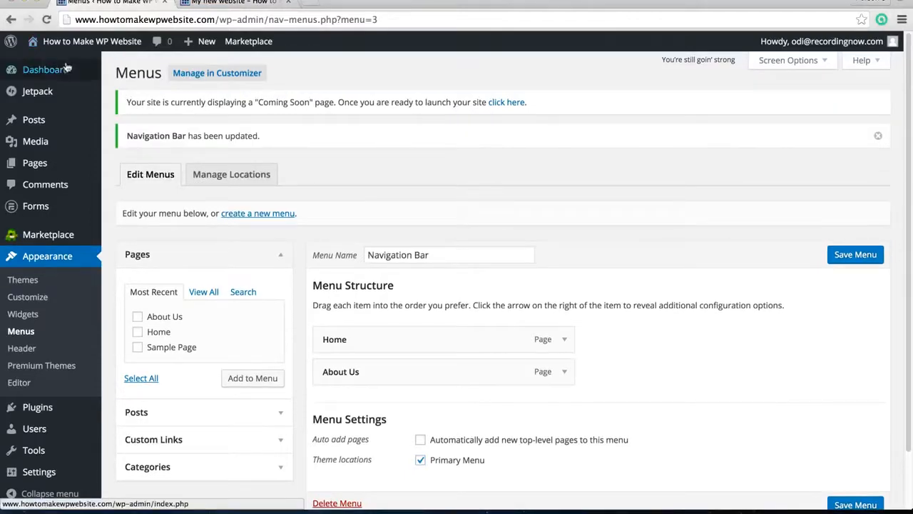
mouse_move(77, 44)
left_click(43, 64)
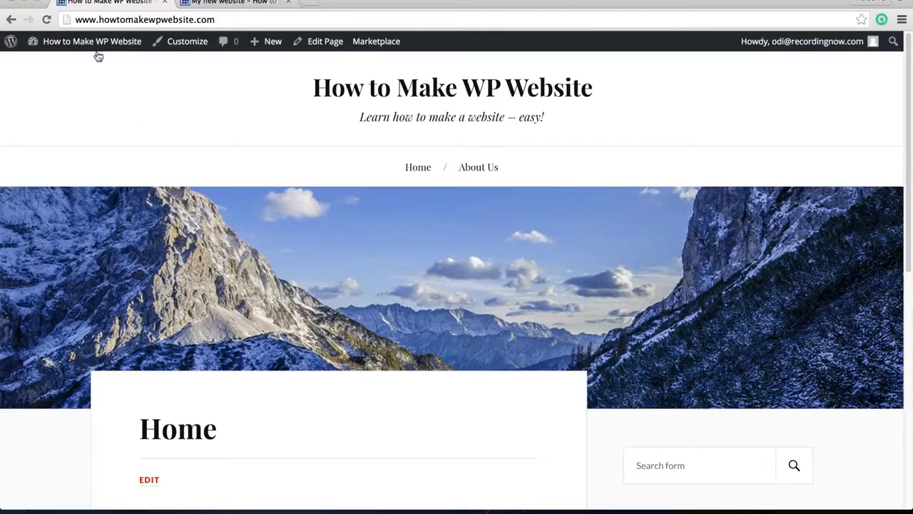
Return to the dashboard, then install and activate Contact Form 7 from the popular plugins
mouse_move(95, 54)
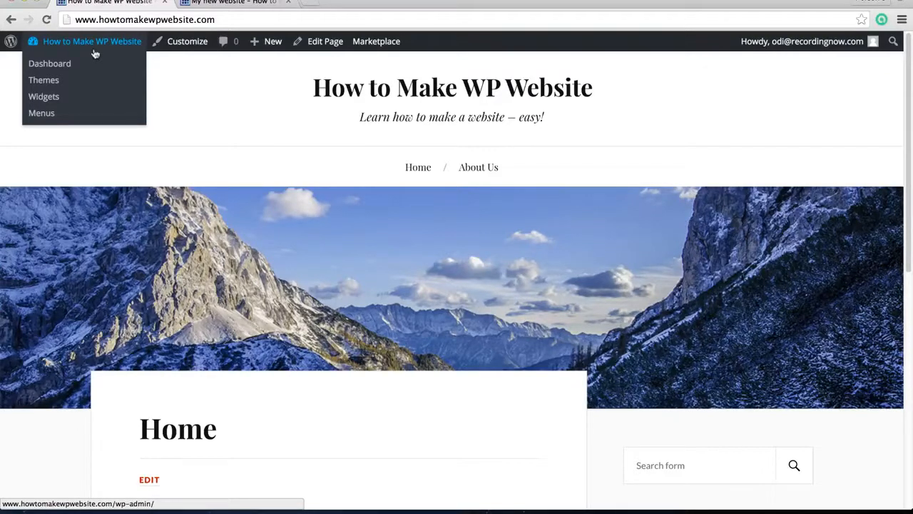
left_click(63, 64)
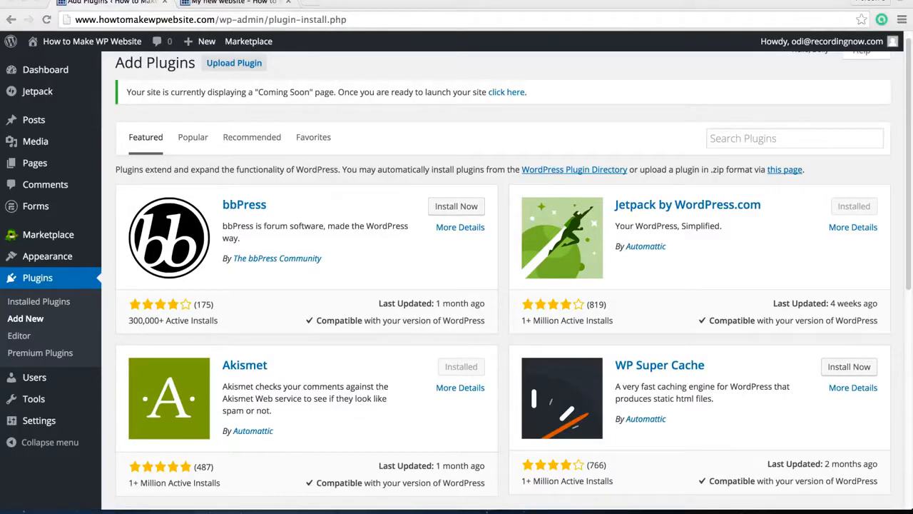
scroll(129, 299, "up", 1)
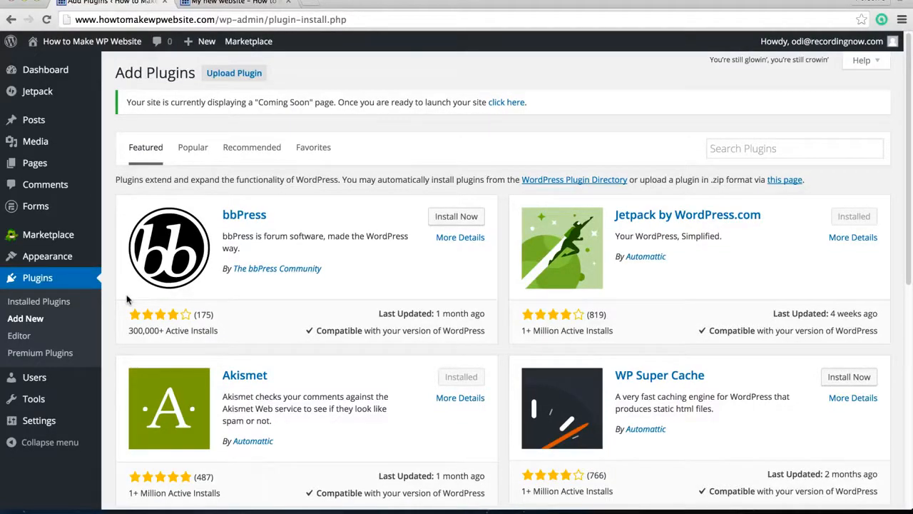
left_click(192, 148)
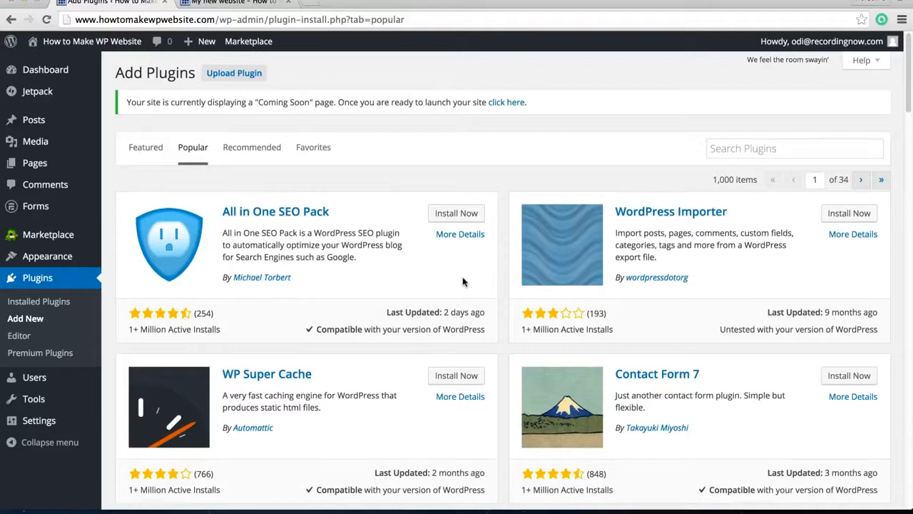
scroll(501, 333, "down", 1)
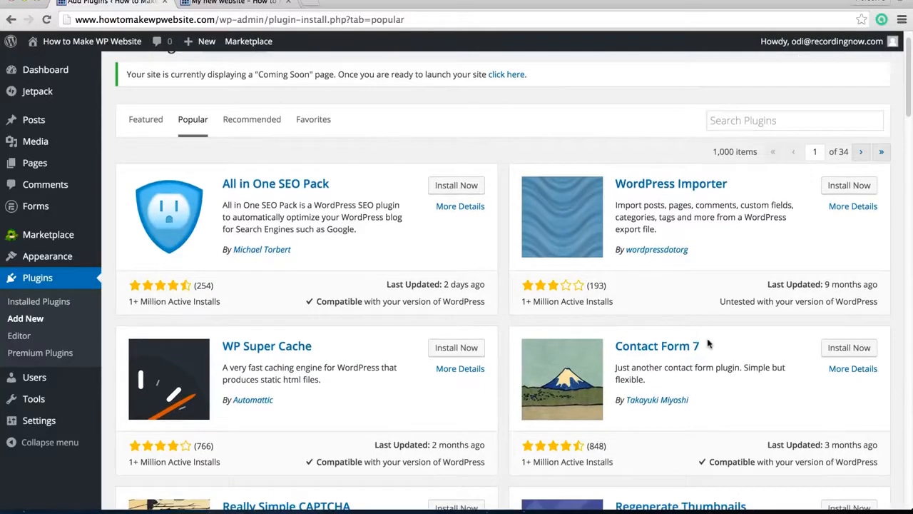
left_click(827, 349)
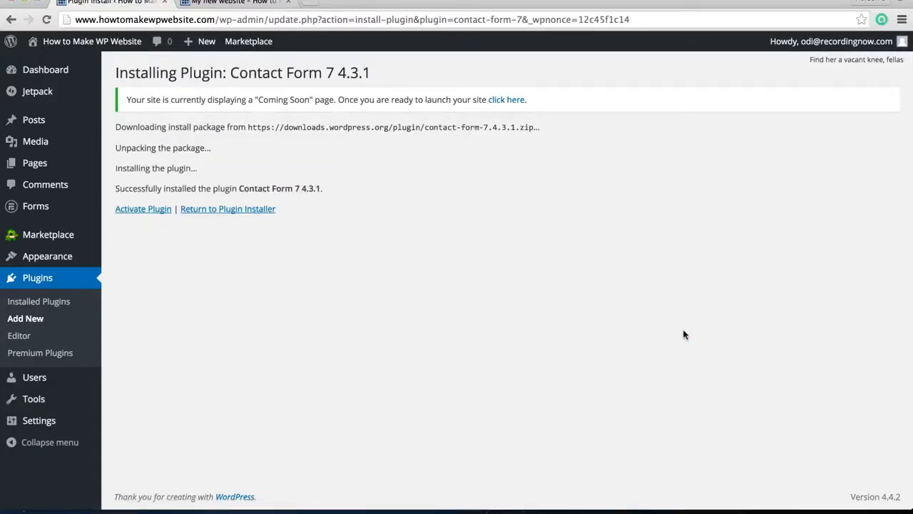
left_click(152, 211)
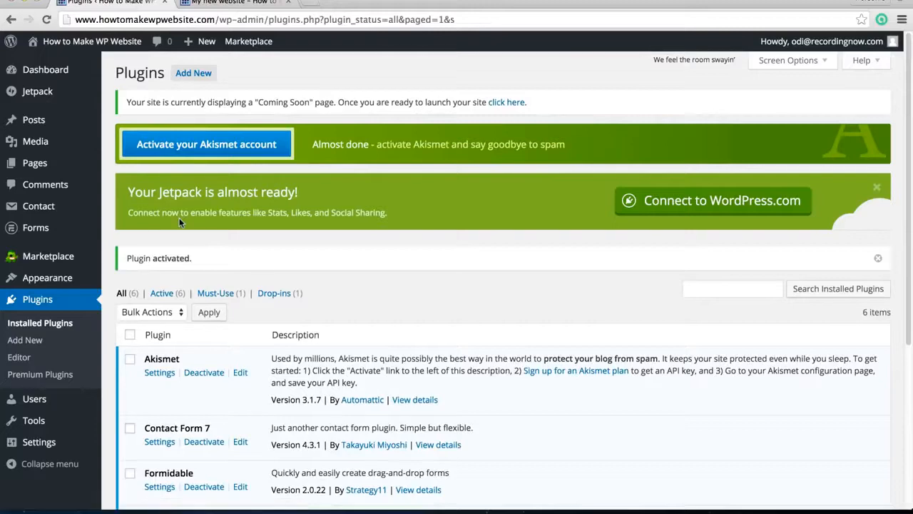
Open the Contact Form 7 settings and copy the shortcode of Contact form 1
scroll(261, 294, "down", 3)
scroll(261, 296, "down", 1)
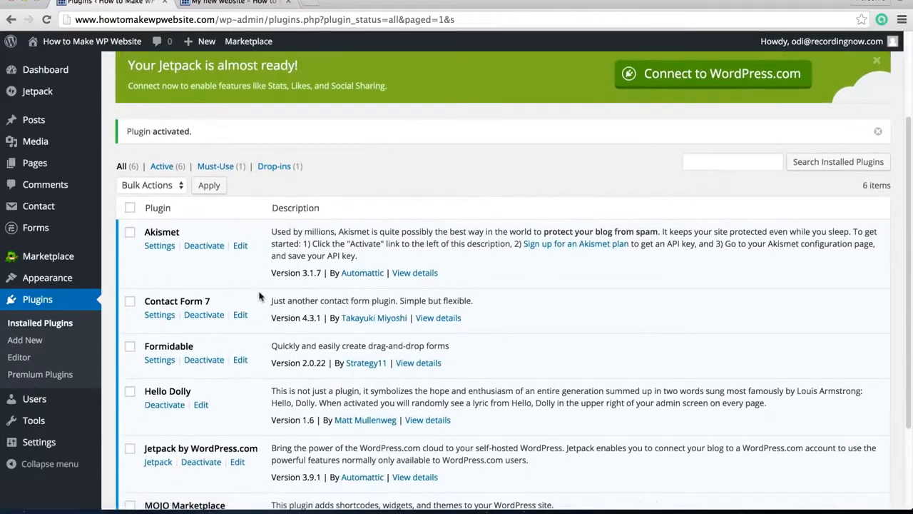
left_click(163, 322)
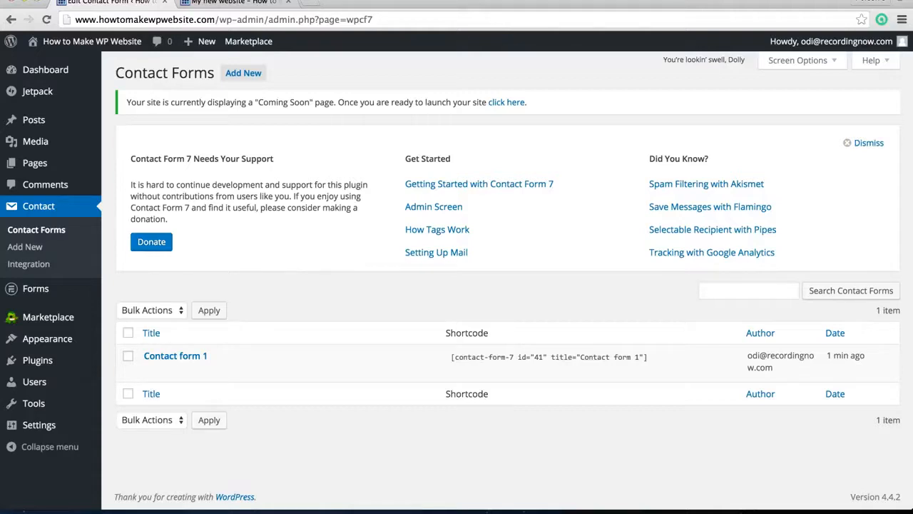
left_click(644, 357)
key("super+c")
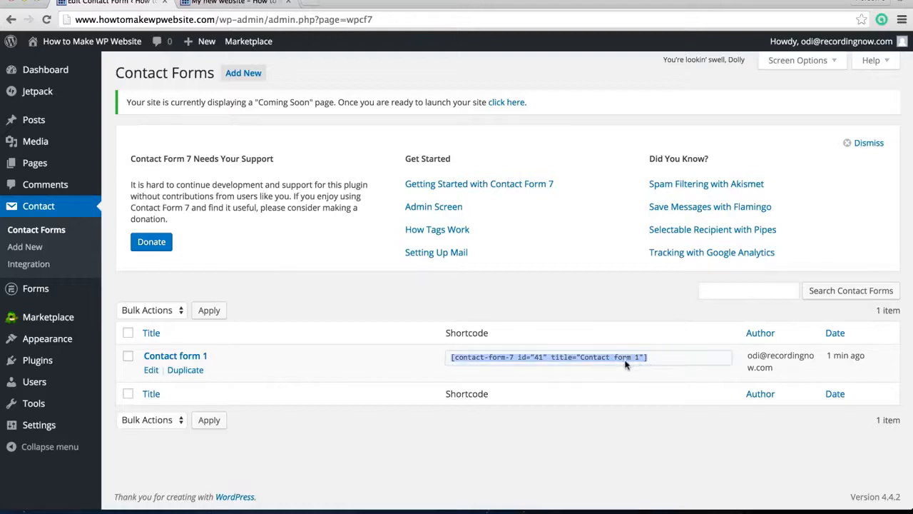
Start a new page and title it "Contact Us"
mouse_move(43, 163)
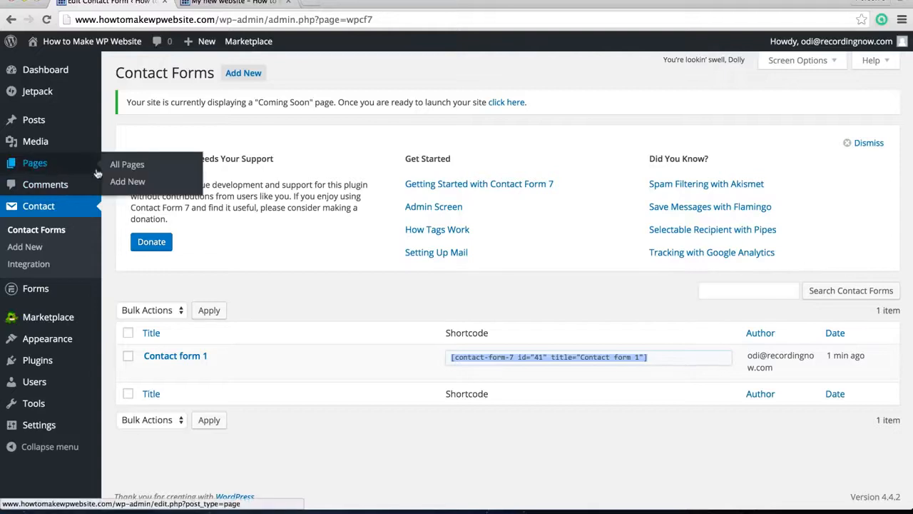
left_click(131, 183)
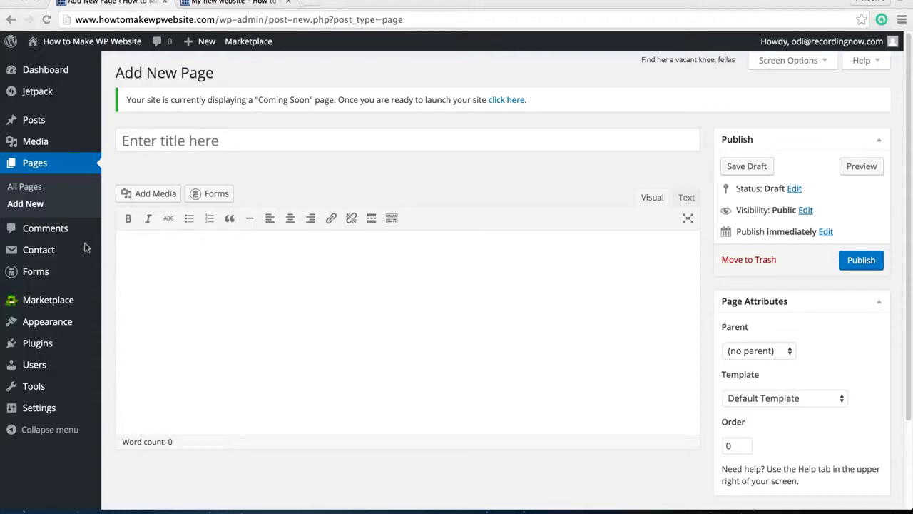
left_click(252, 142)
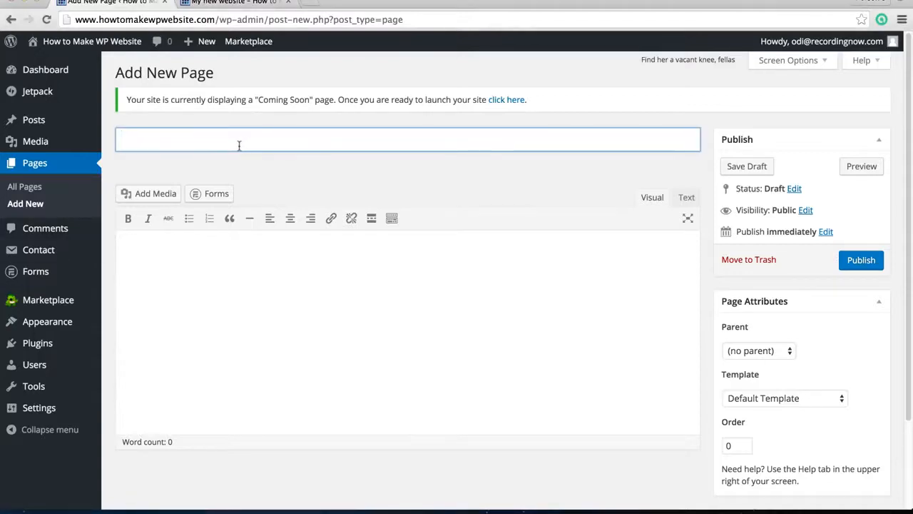
type("Contact Us")
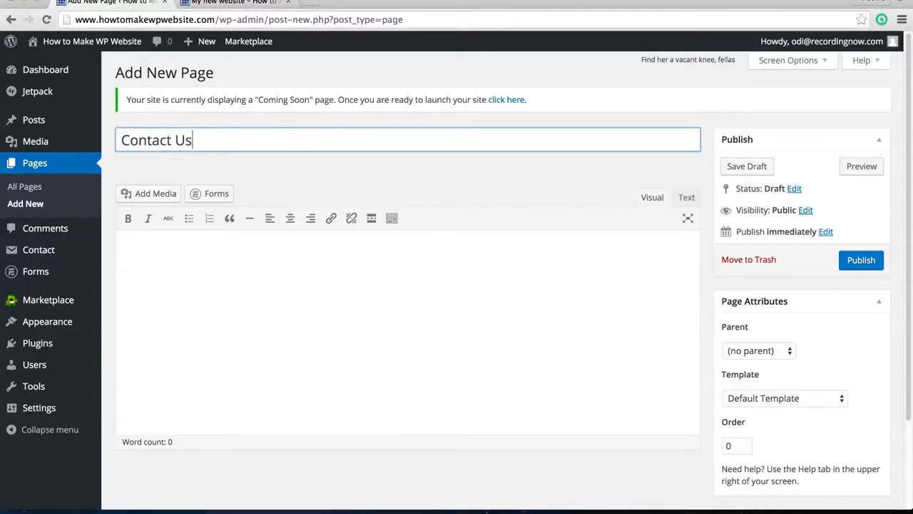
Paste the shortcode [contact-form-7 id="41" title="Contact form 1"] into the Contact Us page's body and publish the page
left_click(275, 278)
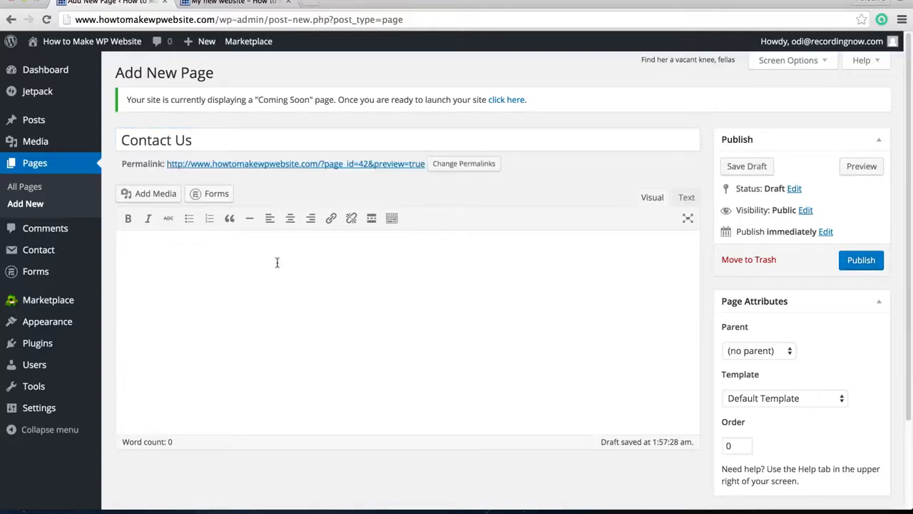
key("super+v")
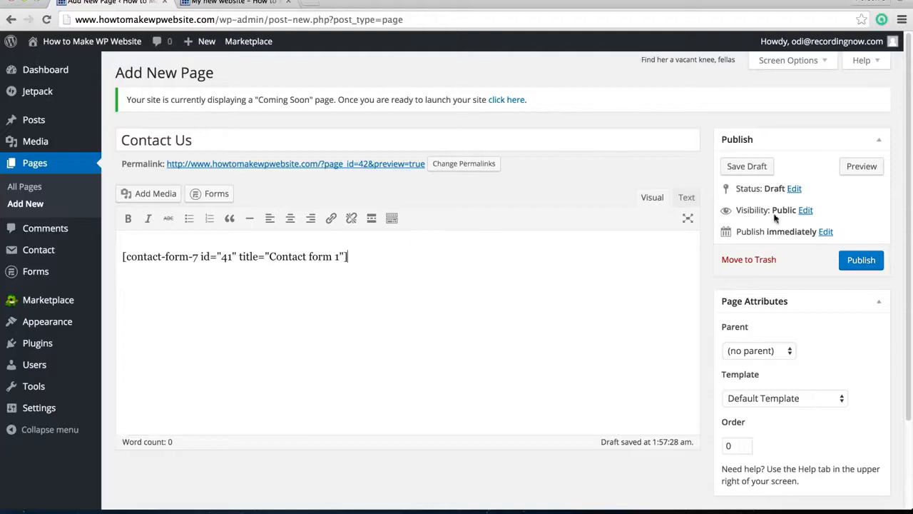
left_click(862, 265)
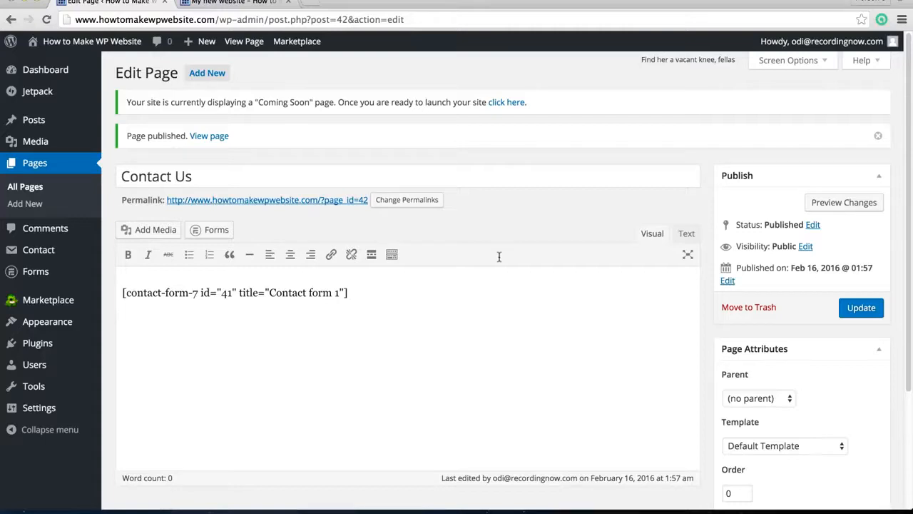
View the published Contact Us page and look over the contact form's fields down to the page footer
left_click(207, 136)
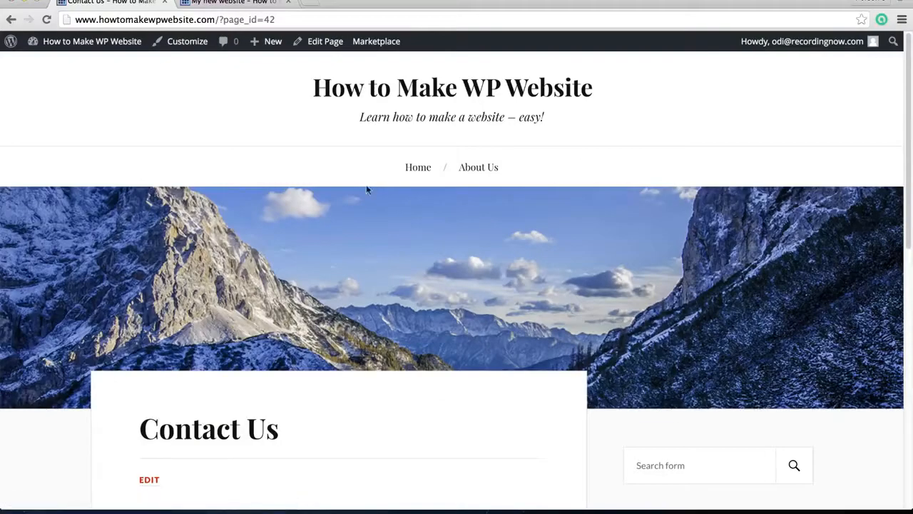
scroll(349, 320, "down", 5)
scroll(371, 317, "down", 2)
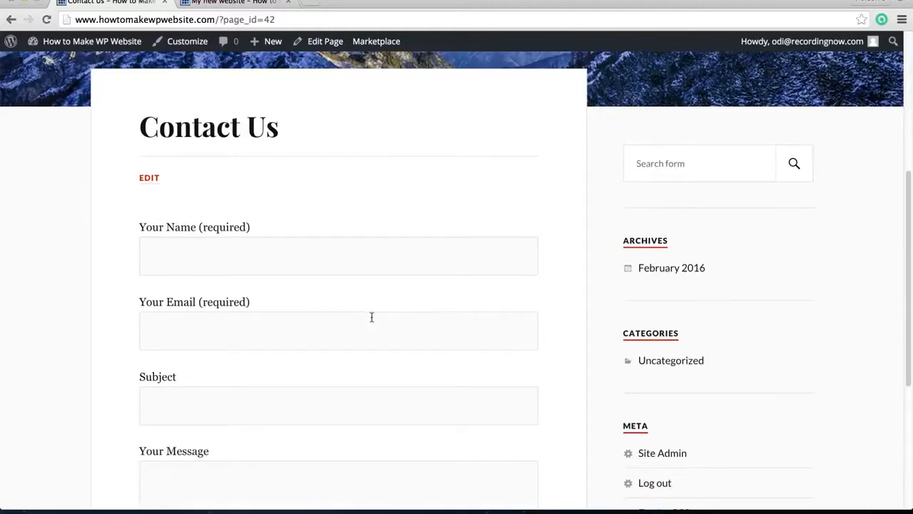
scroll(371, 317, "down", 2)
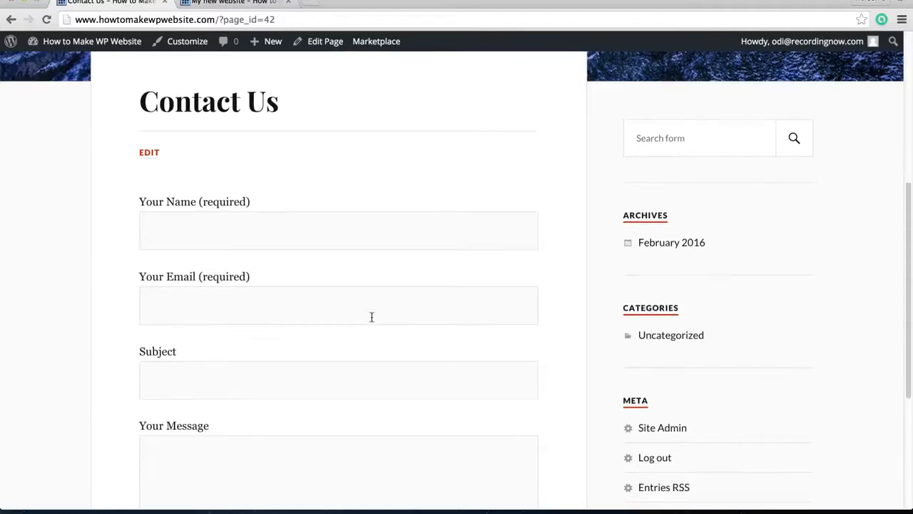
scroll(371, 319, "down", 1)
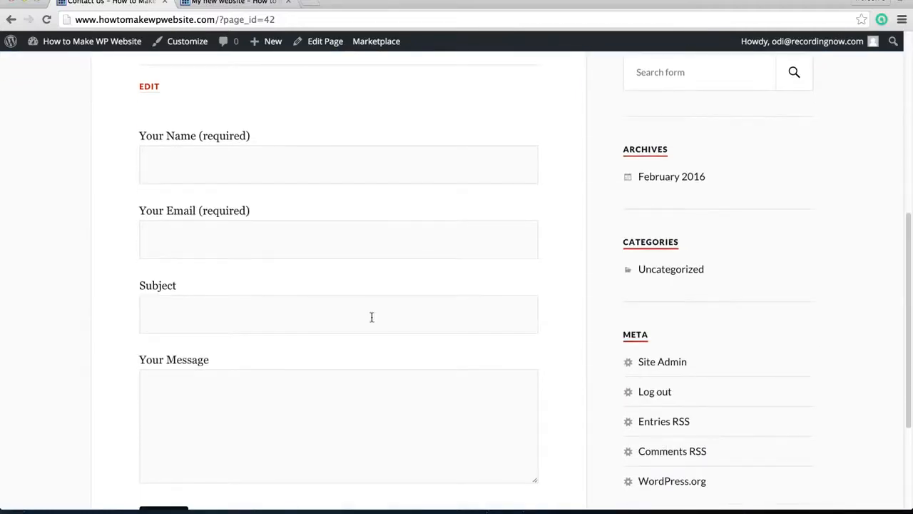
scroll(371, 317, "down", 4)
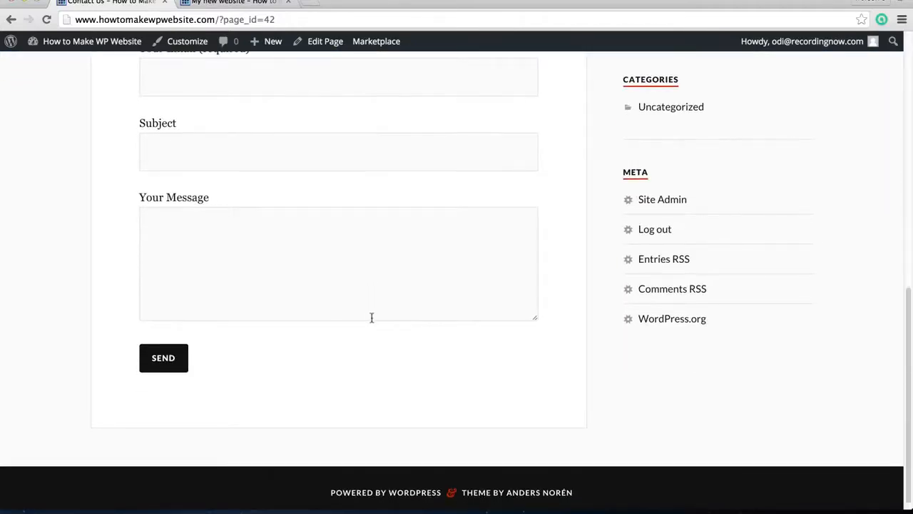
scroll(371, 317, "up", 10)
Go back to the dashboard's menu editor and add the Contact Us page to the Navigation Bar menu
mouse_move(87, 55)
left_click(82, 72)
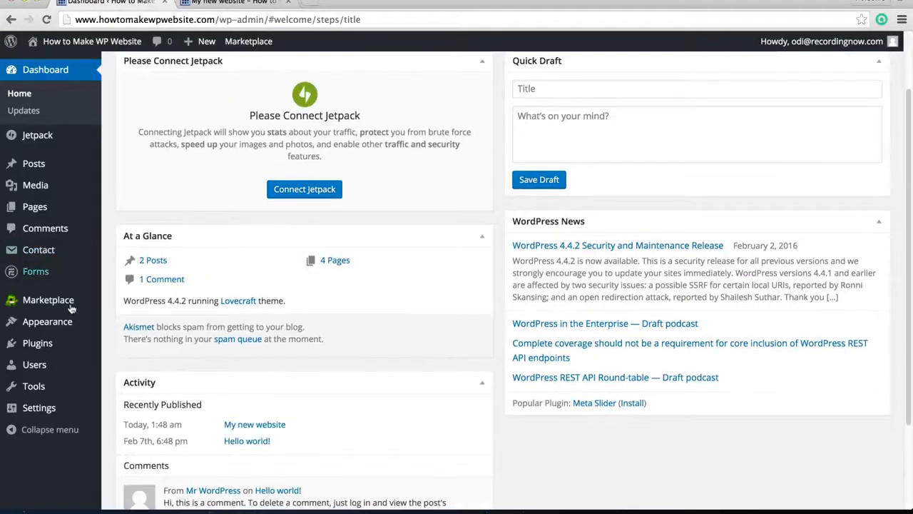
mouse_move(71, 322)
left_click(122, 373)
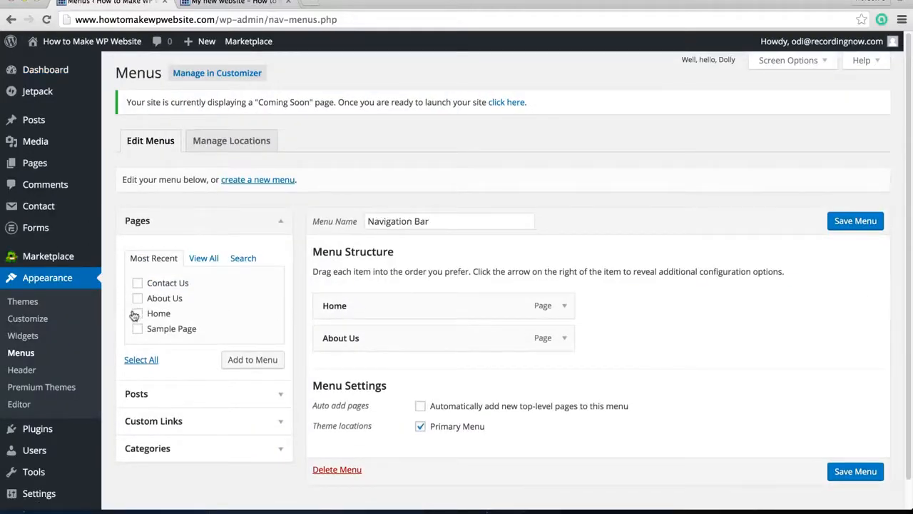
left_click(137, 284)
left_click(261, 359)
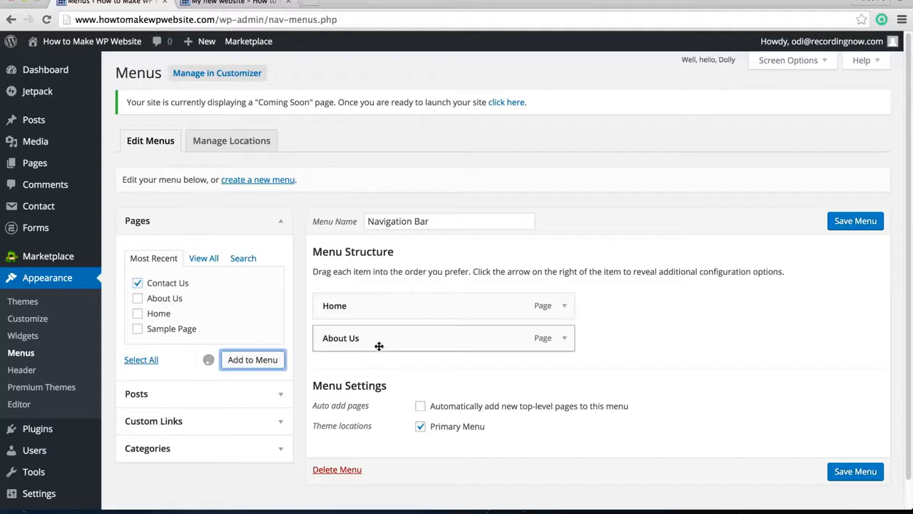
Save the updated Navigation Bar menu and visit the site's home page to check it
scroll(667, 371, "down", 1)
left_click(861, 477)
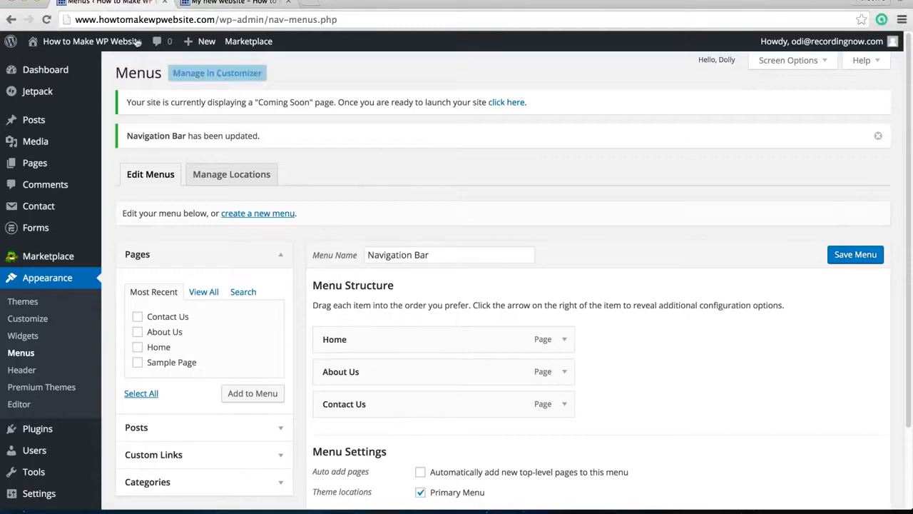
mouse_move(137, 43)
left_click(49, 64)
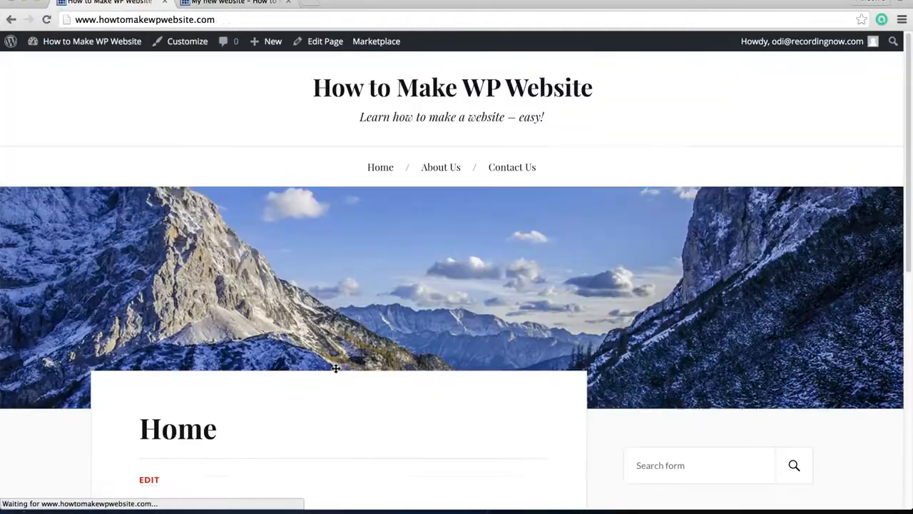